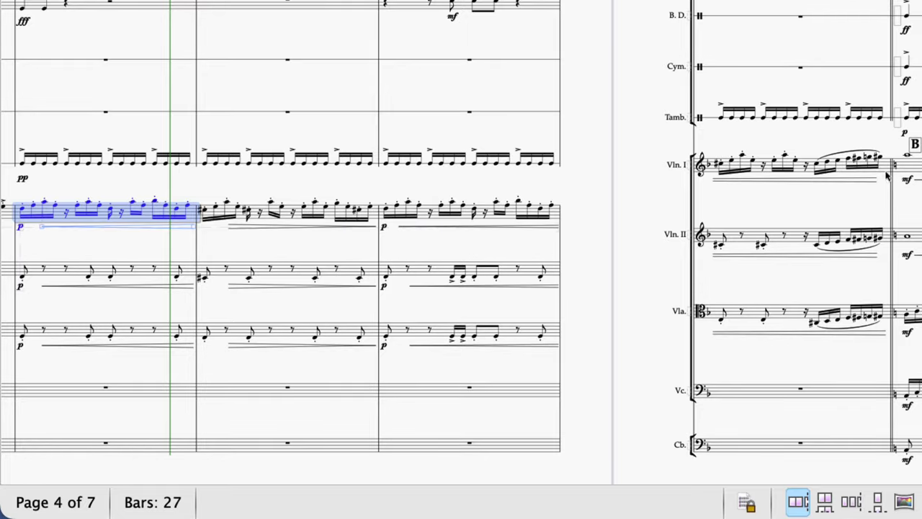
Step: Extend the Violin I selection to bars 14–17, paste it into the Pro Tools gap and play it back
left_click(888, 174, "shift")
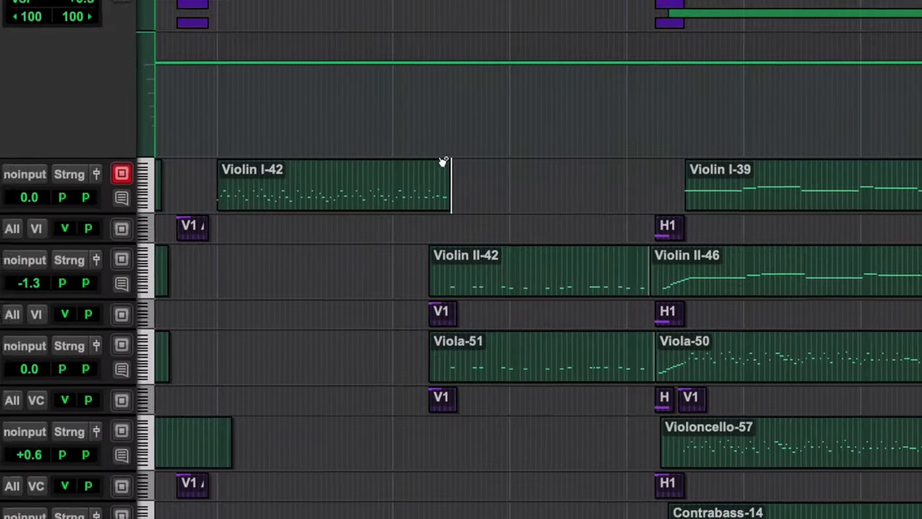
key("ctrl+v")
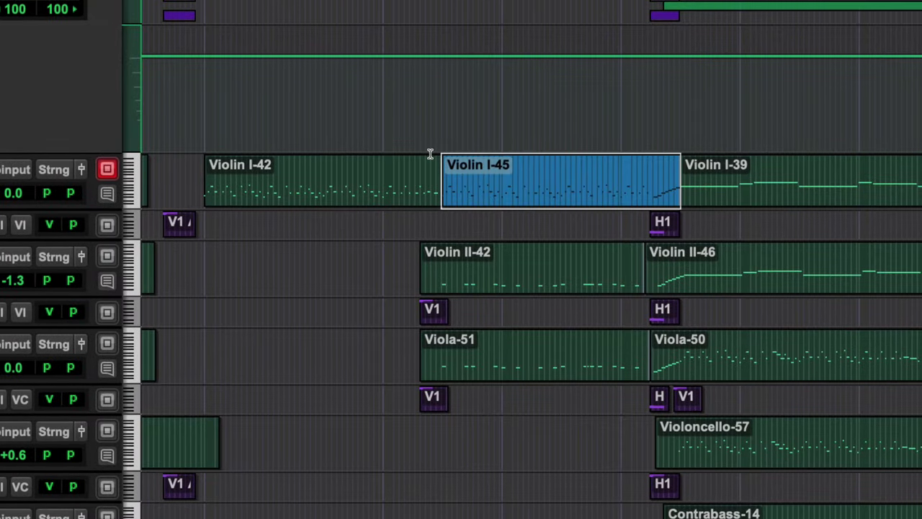
key("space")
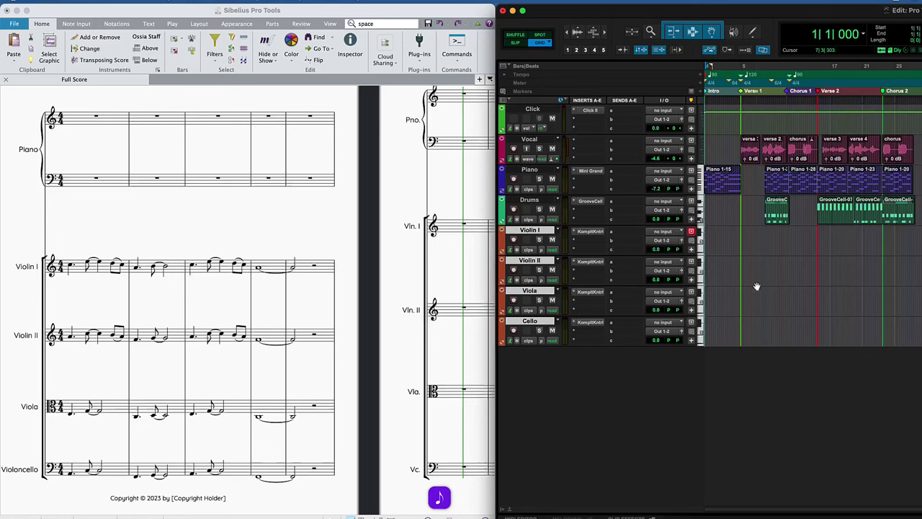
Step: Paste the Pro Tools Piano clip's MIDI into the first bar of the Sibelius Piano staff
left_click(723, 183)
left_click(88, 123)
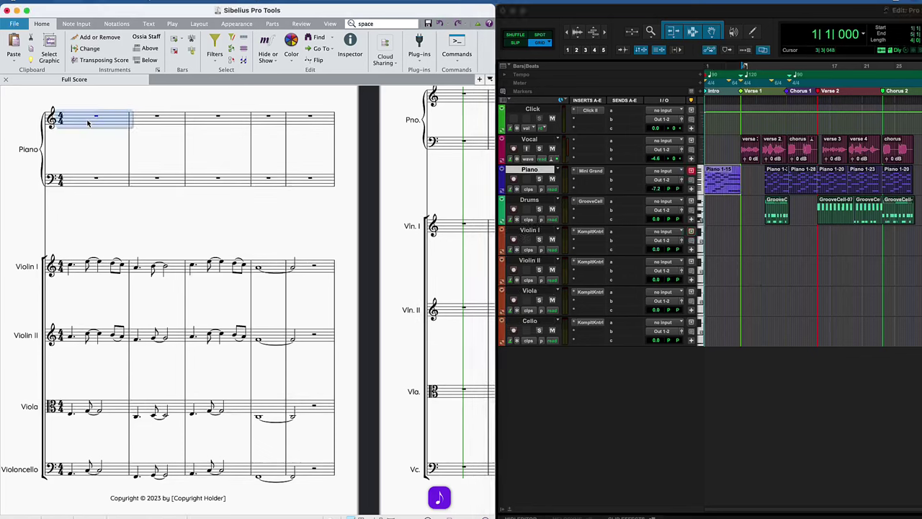
key("super+v")
Step: Add chord symbols Am, C, F, G, Am, C, F above the piano chords
left_click(70, 132)
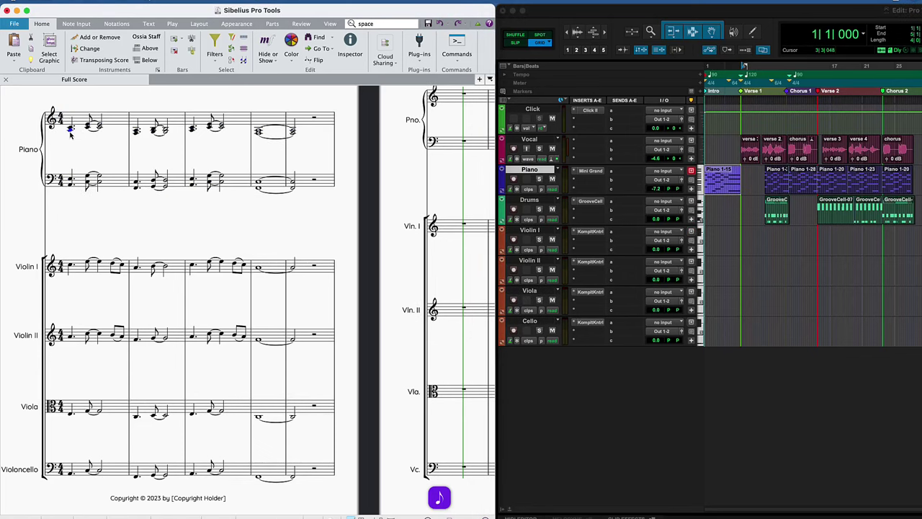
key("super+k")
type("Am C  F G Am C  F")
key("Escape")
Step: Copy all four string staves as MIDI and paste them into the Violin I–Cello Pro Tools tracks
left_click(121, 274)
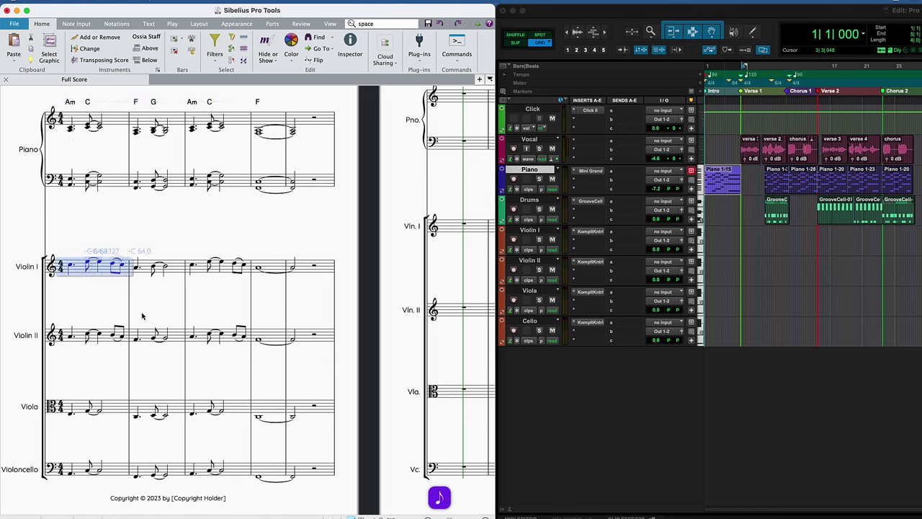
left_click(306, 476, "shift")
left_click(364, 25)
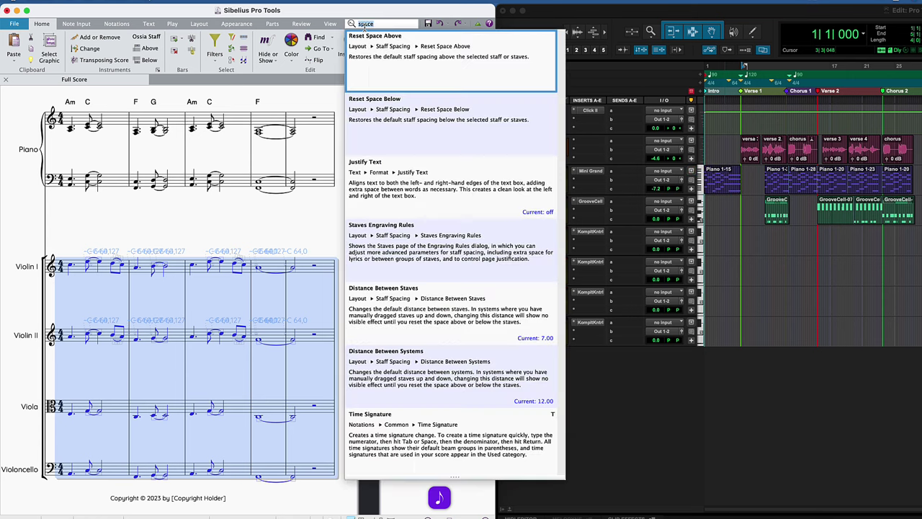
type("copy midi")
key("Return")
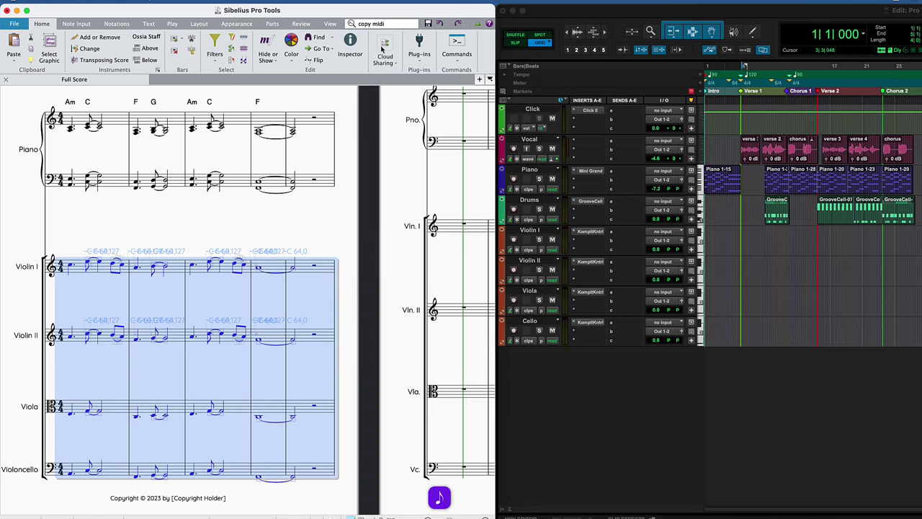
left_click(537, 232)
left_click(540, 321, "shift")
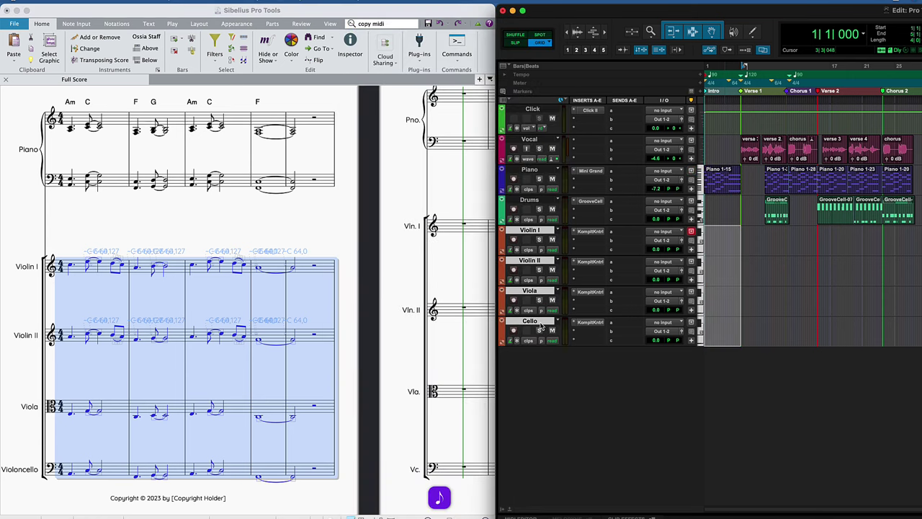
key("super+v")
Step: Paste the Pro Tools piano MIDI into the score's opening bar, then delete the notes, keeping tempo and meter marks
left_click(898, 187)
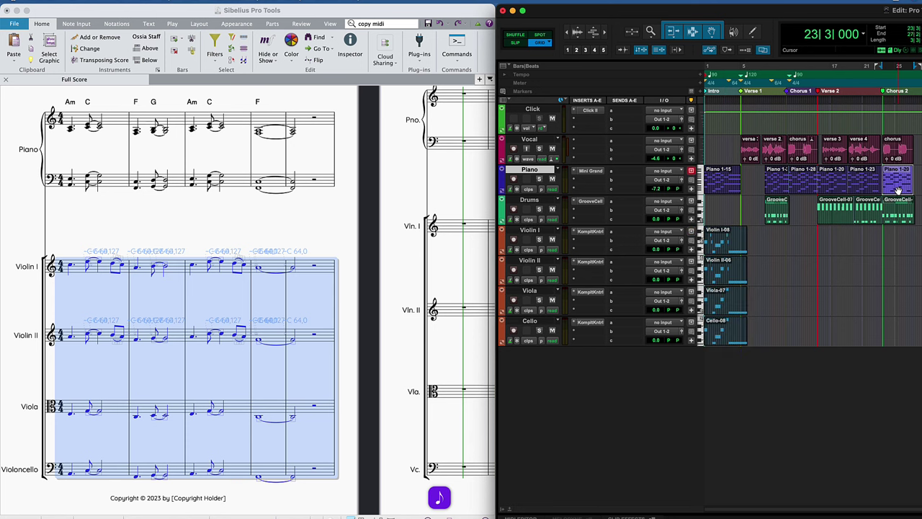
key("super+a")
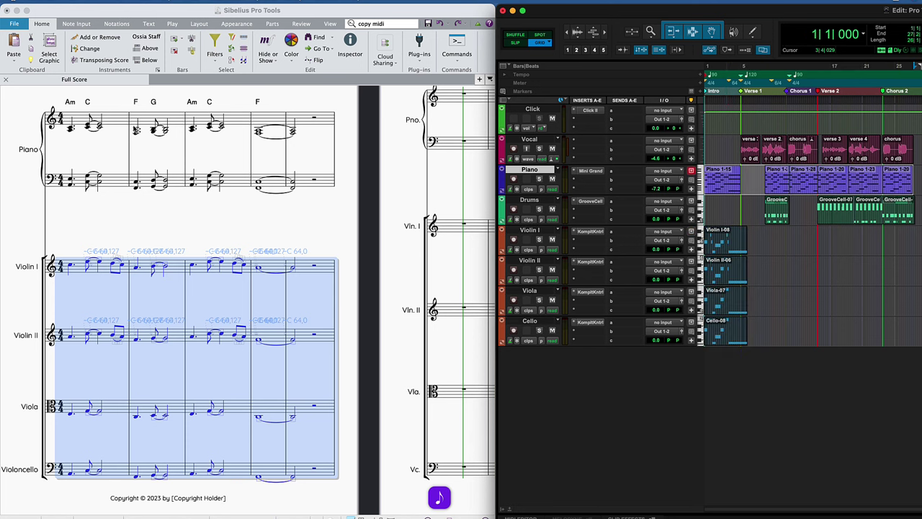
left_click(124, 126)
key("super+v")
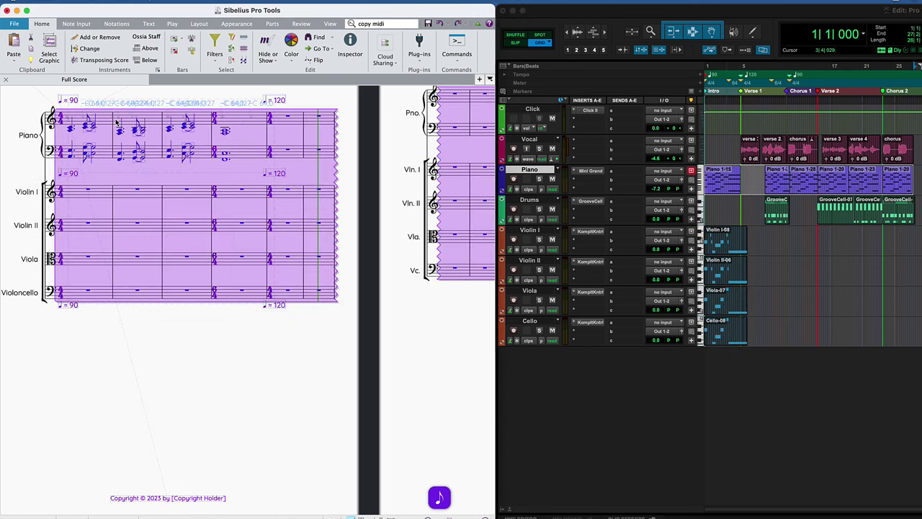
key("Delete")
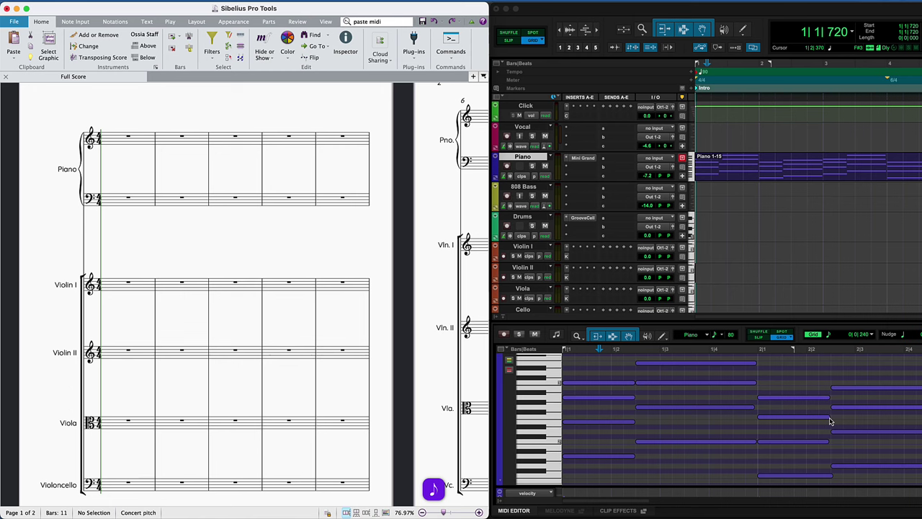
Step: Select and audition all notes of the Piano 1-15 clip, then select bar 1 of the Sibelius Piano staff
left_click(787, 177)
key("space")
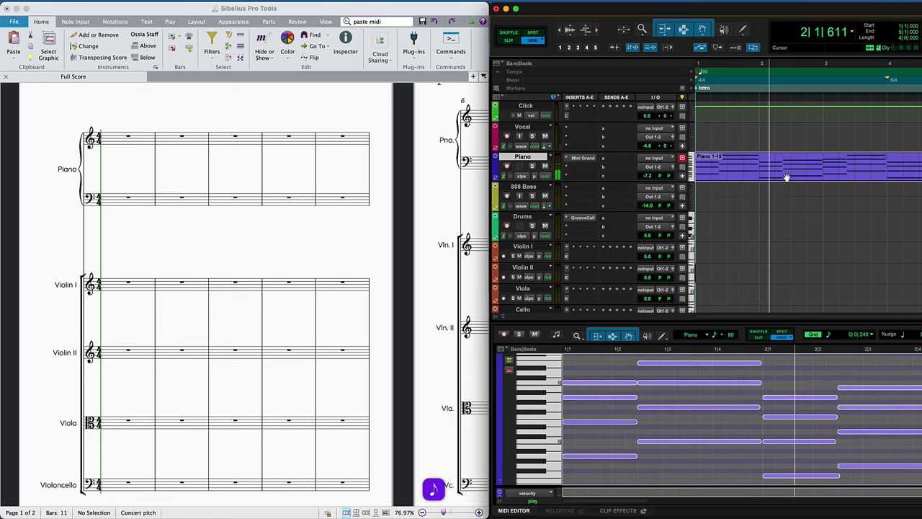
key("space")
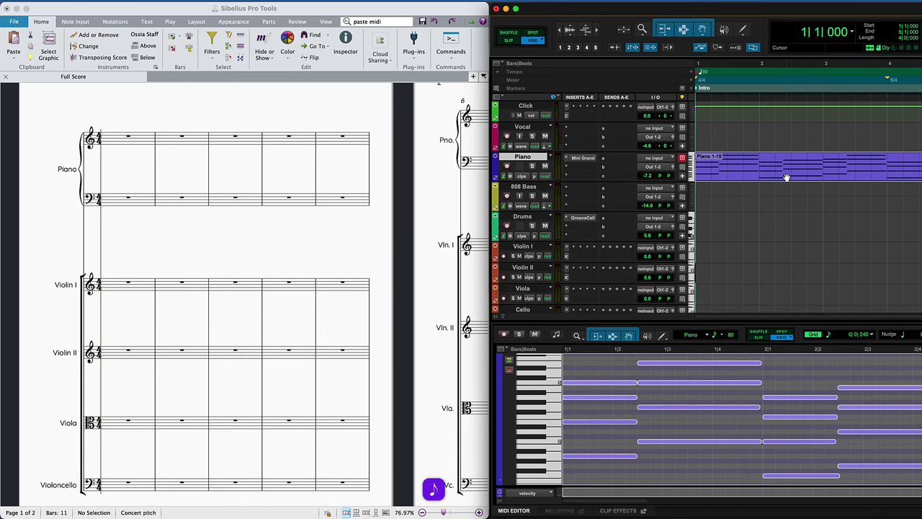
left_click(145, 144)
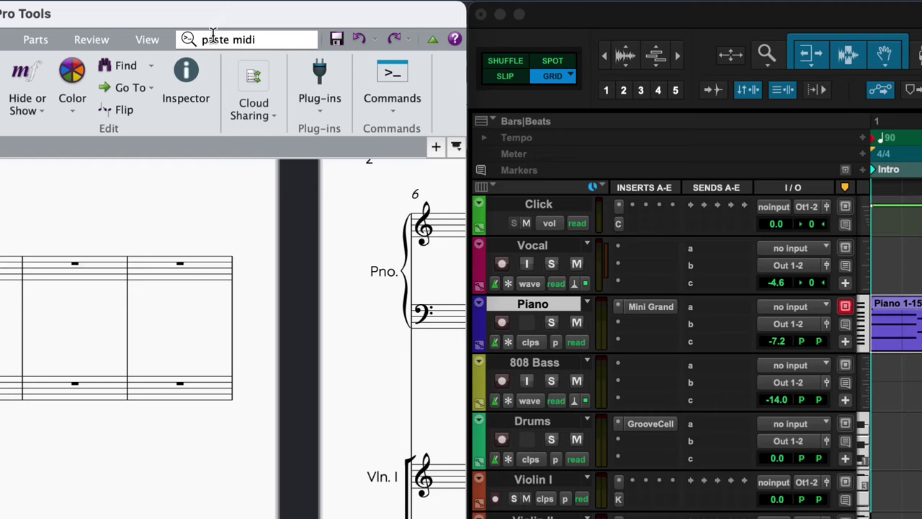
Step: Paste the copied Pro Tools chords as MIDI into Piano bars 1–5, skipping the paste options
left_click(359, 23)
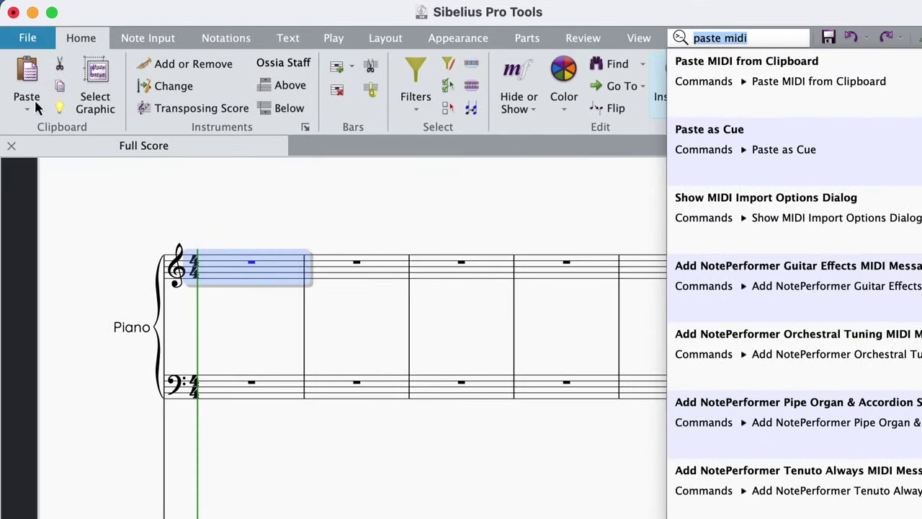
left_click(29, 105)
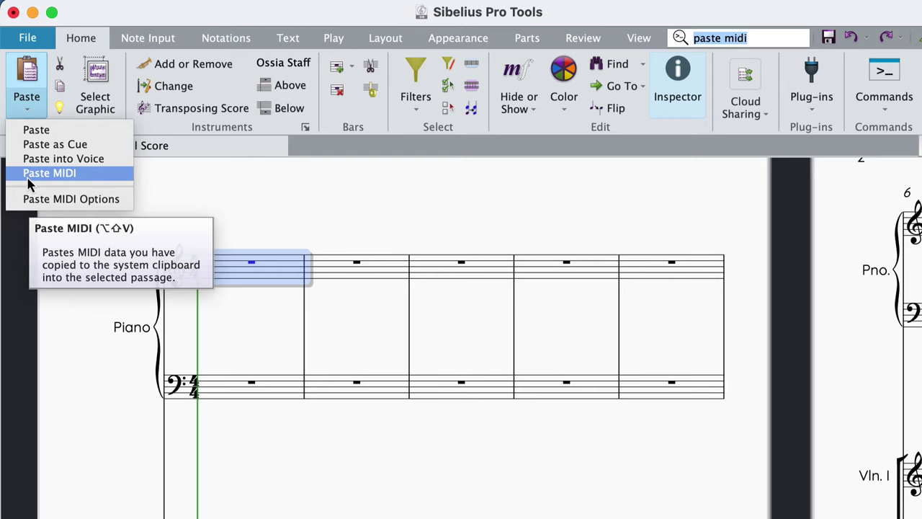
left_click(29, 177)
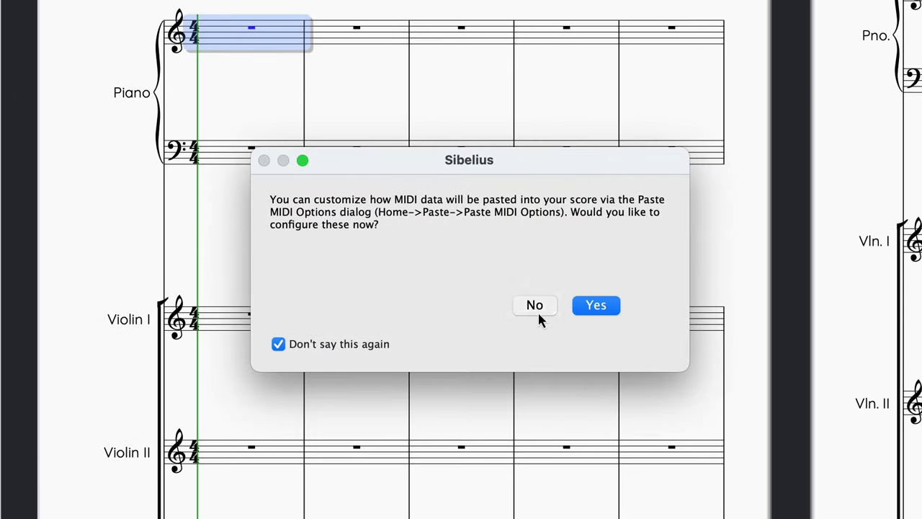
left_click(536, 308)
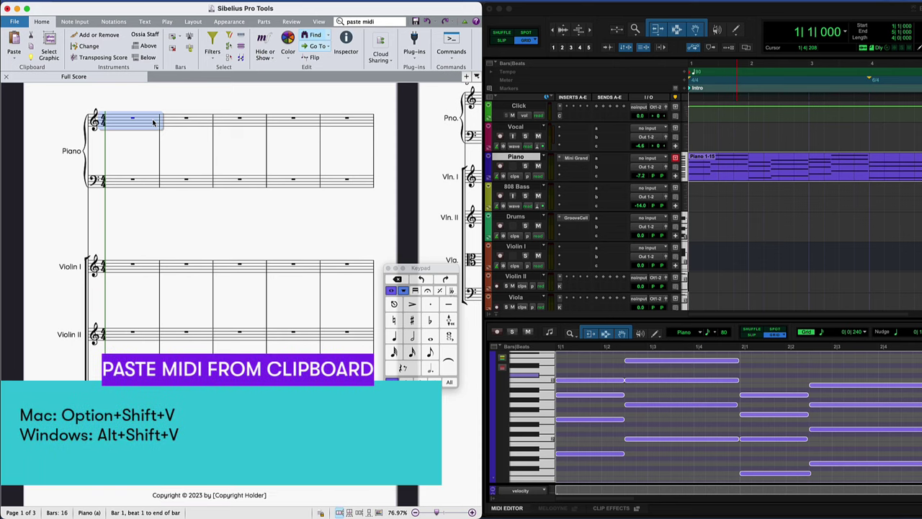
key("alt+shift+v")
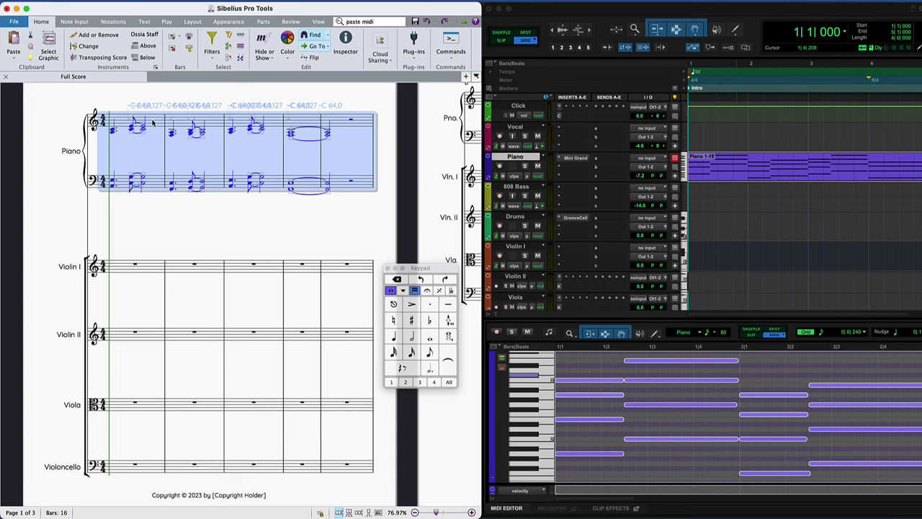
Step: Select the whole piano bass staff and set Explode to send its chords to Viola and Violoncello
left_click(338, 202)
left_click(338, 185)
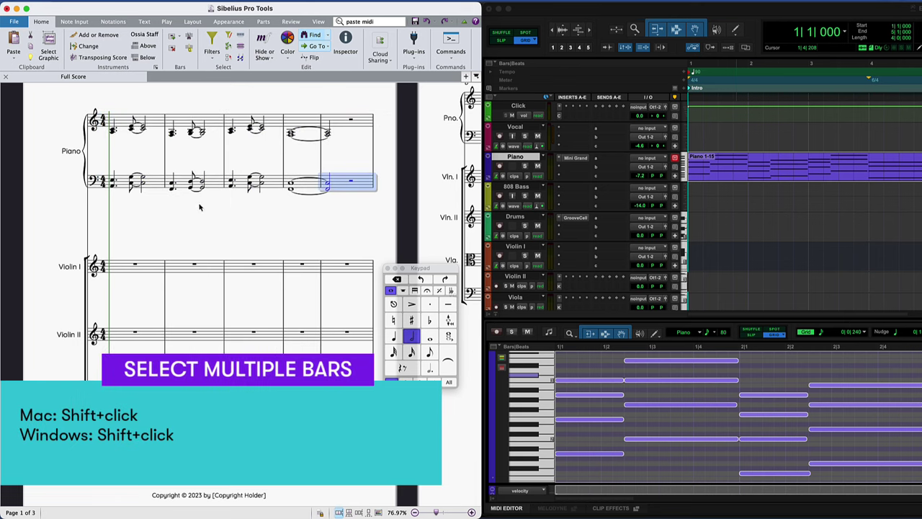
left_click(165, 184, "shift")
left_click(392, 20)
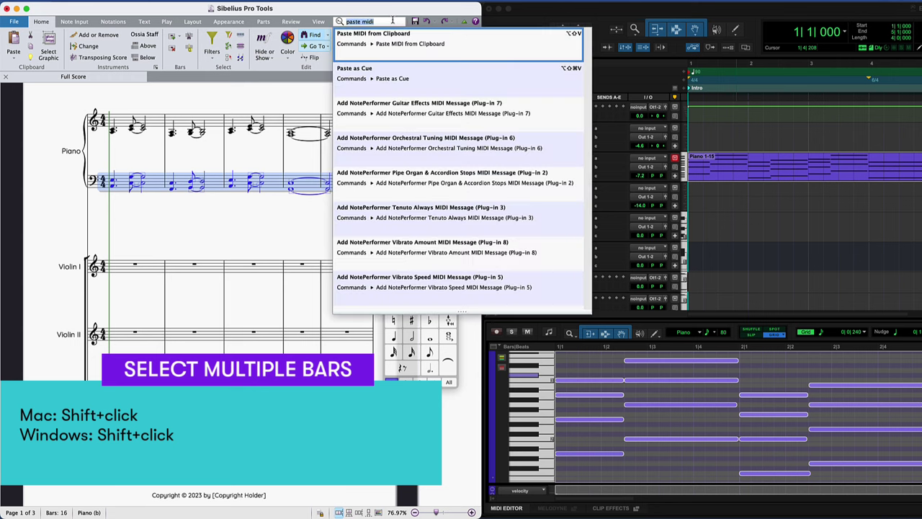
type("explode")
left_click(390, 45)
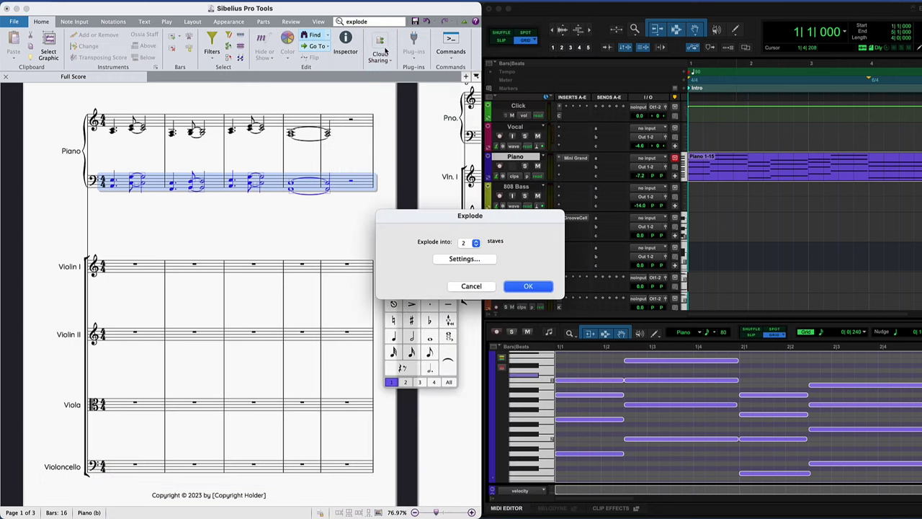
left_click(528, 287)
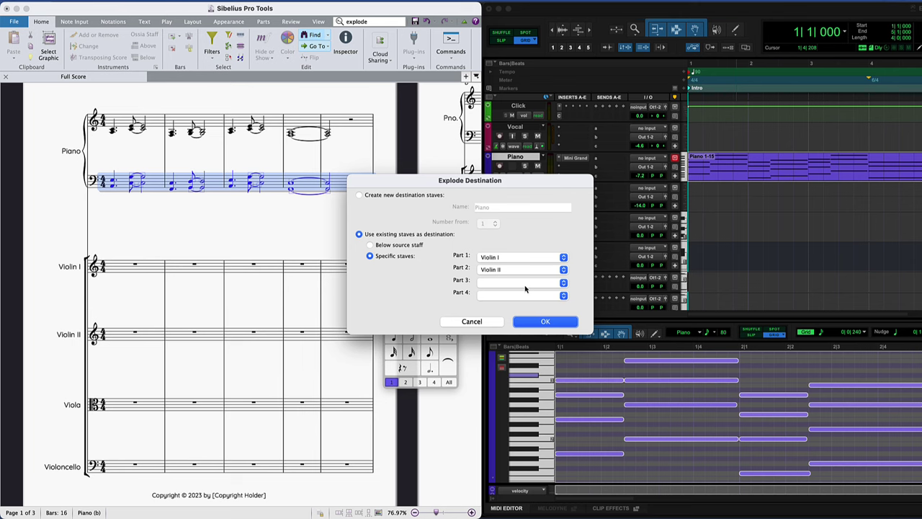
left_click(518, 257)
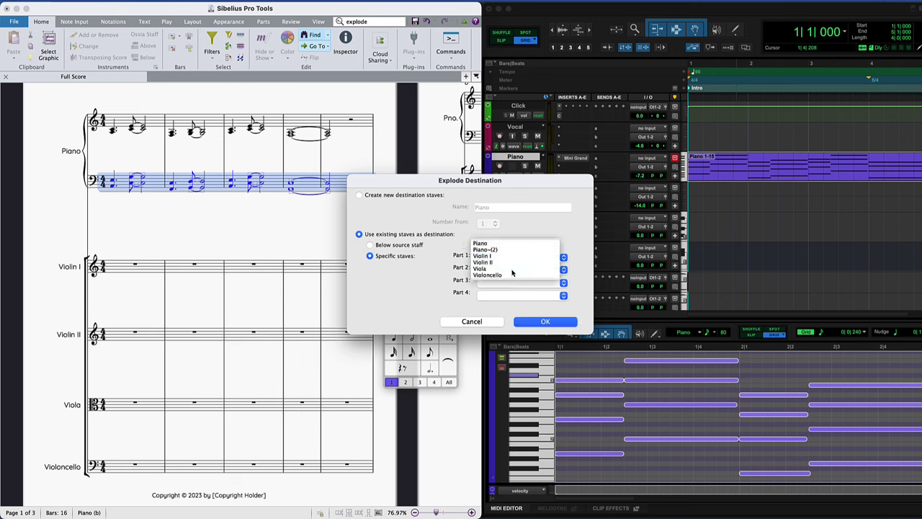
left_click(513, 269)
left_click(514, 283)
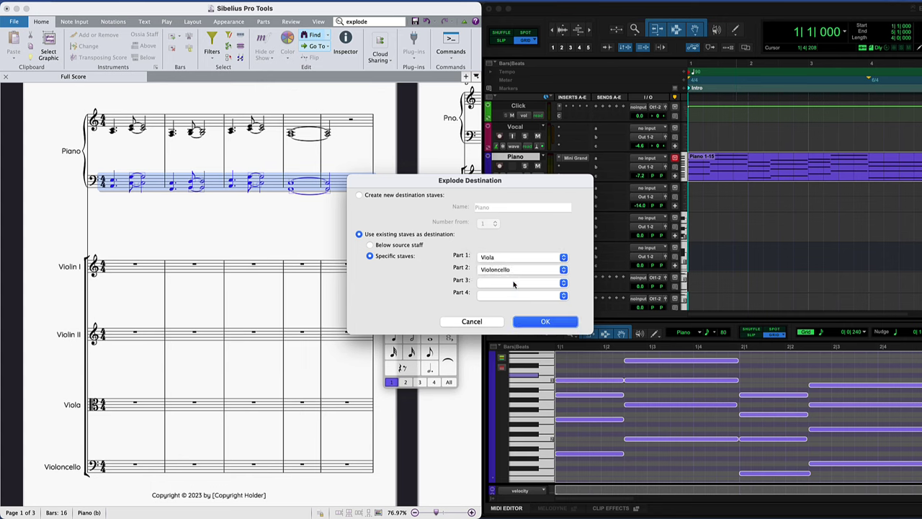
Step: Confirm the Viola/Violoncello explode and select the whole piano treble staff
left_click(535, 326)
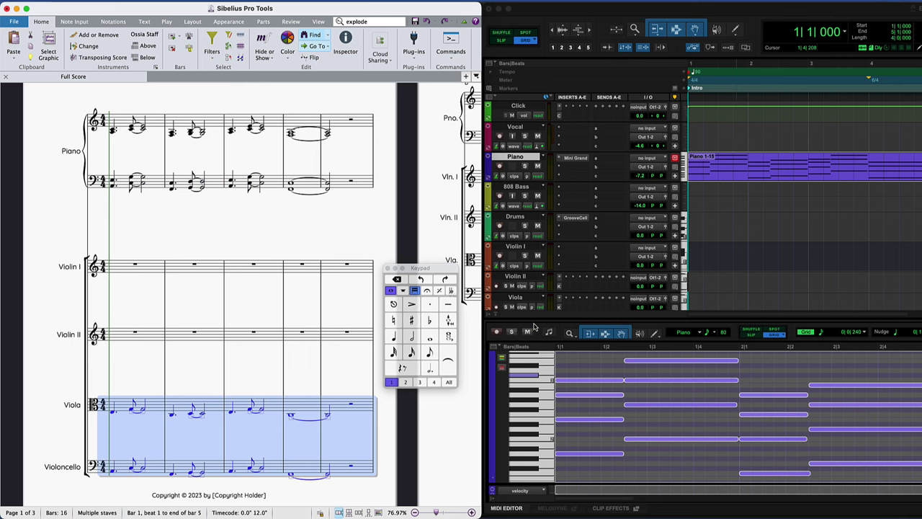
left_click(366, 131)
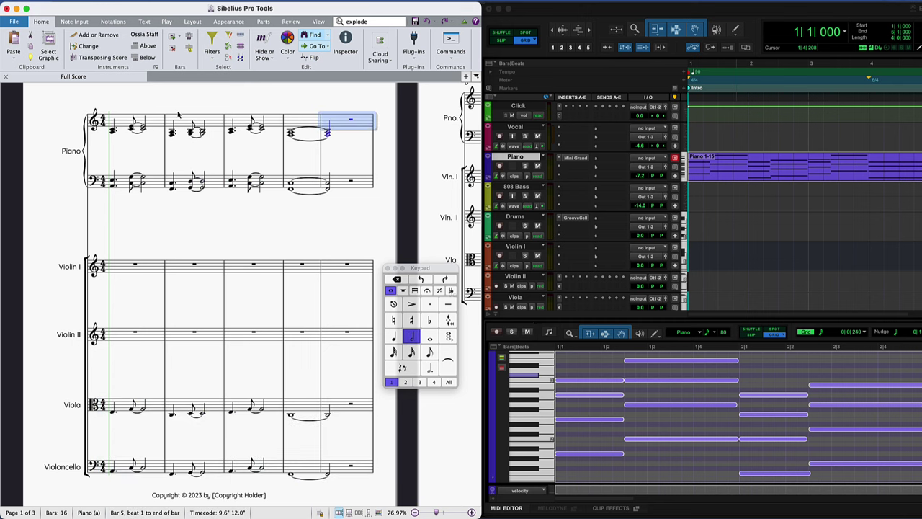
left_click(160, 126, "shift")
Step: Explode the treble-staff chords onto the Violin I and Violin II staves
left_click(355, 22)
left_click(366, 55)
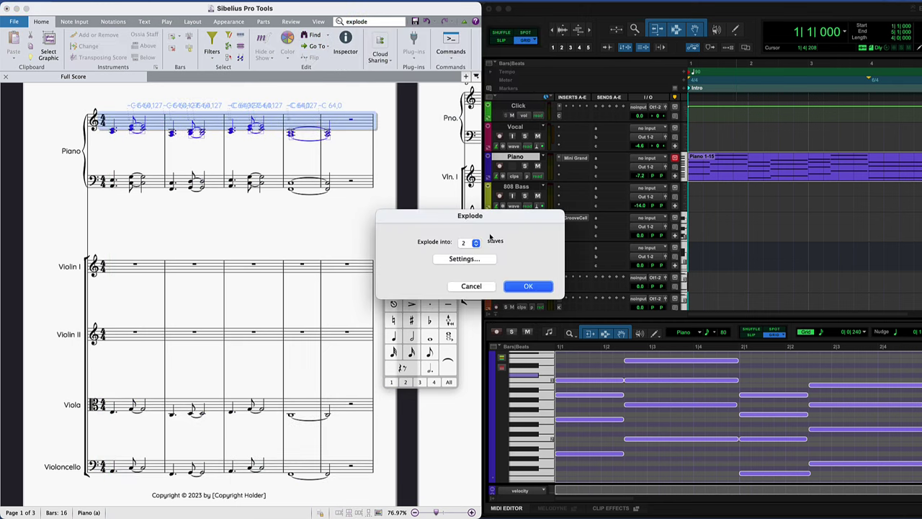
left_click(528, 288)
left_click(511, 261)
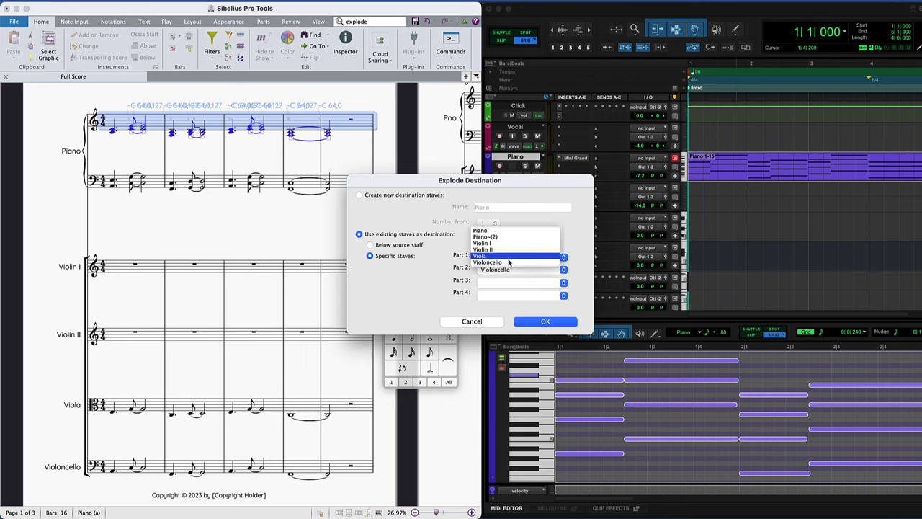
left_click(507, 260)
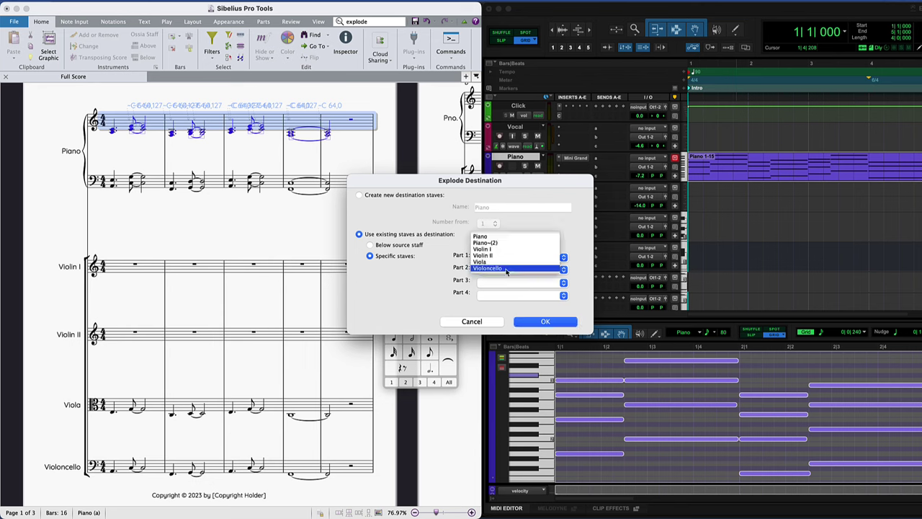
left_click(505, 259)
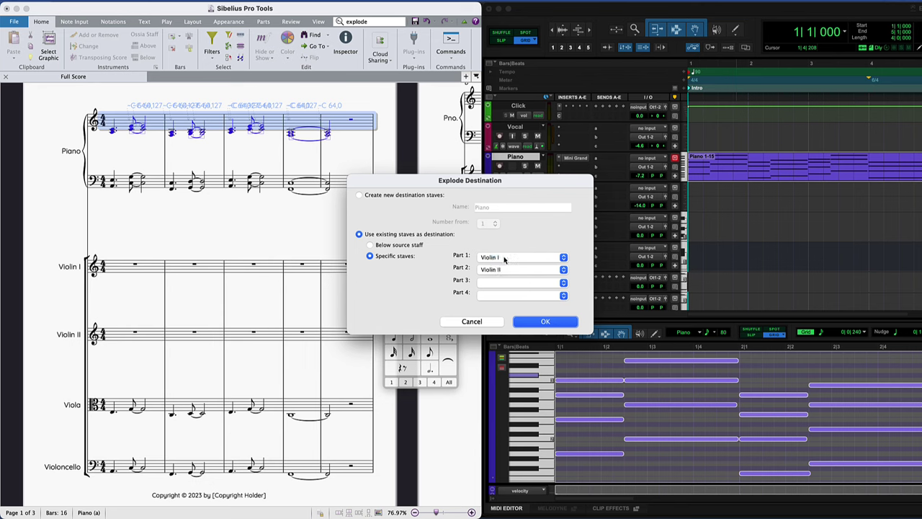
left_click(544, 324)
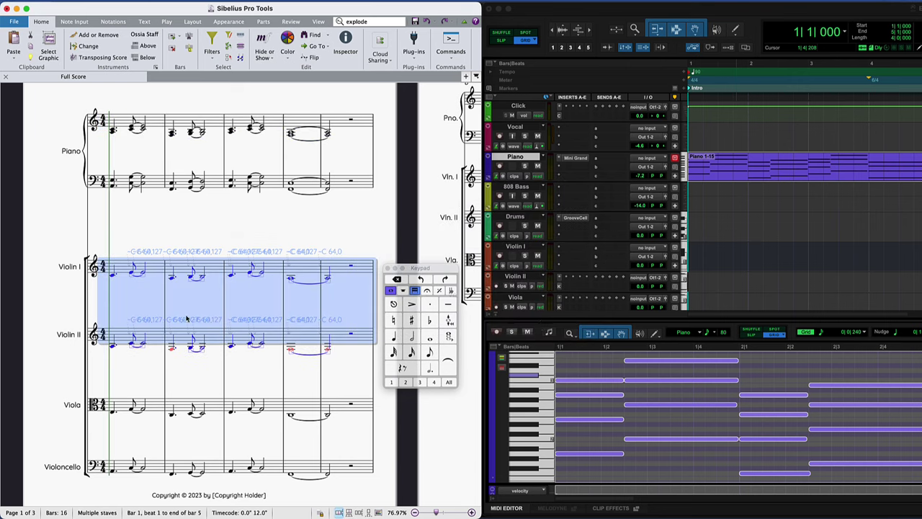
Step: Select the Violin I and Violin II staves and transpose them up an octave with Cmd+Up
left_click(125, 289)
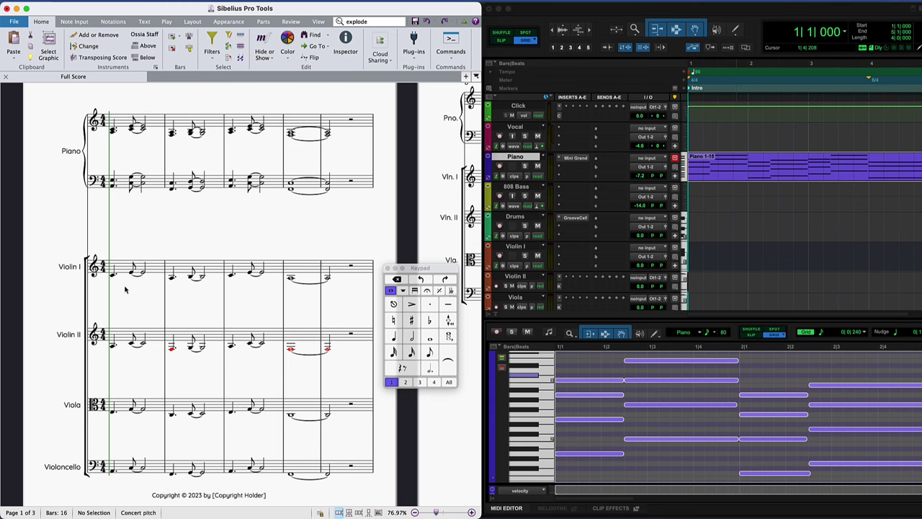
left_click(343, 268)
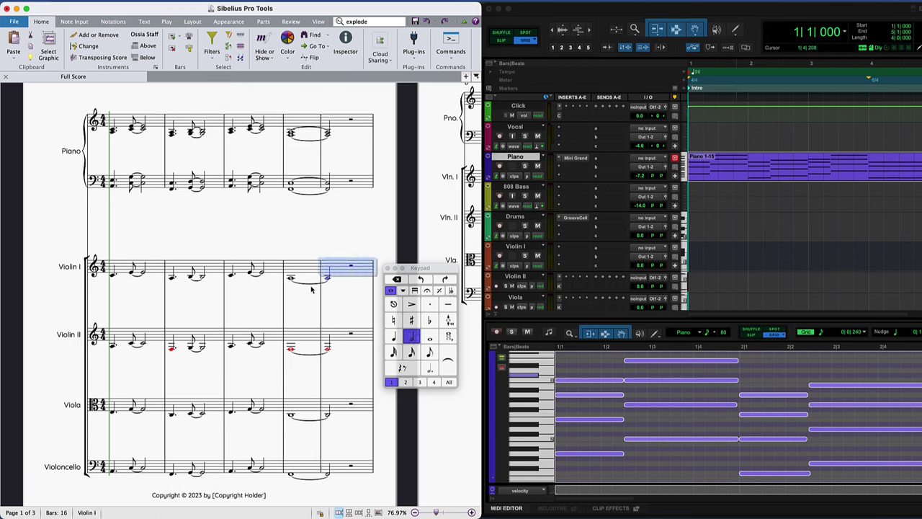
left_click(158, 343, "shift")
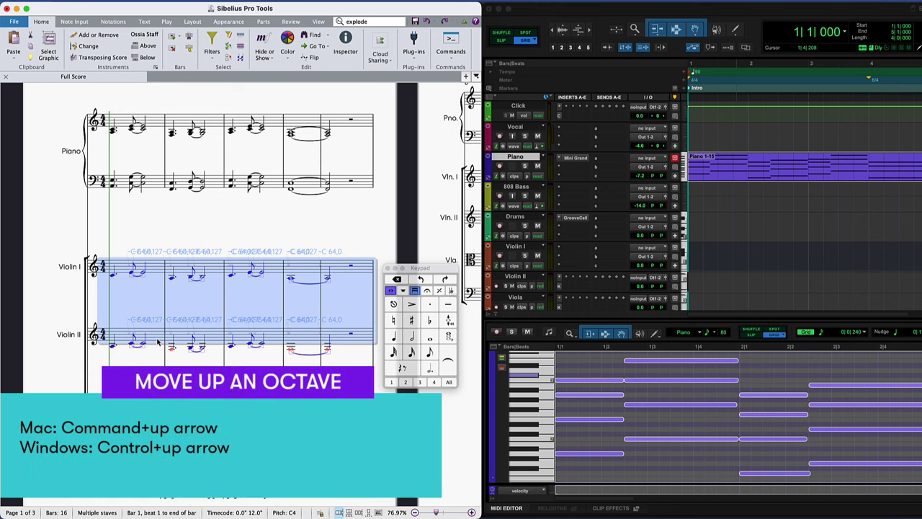
key("super+Up")
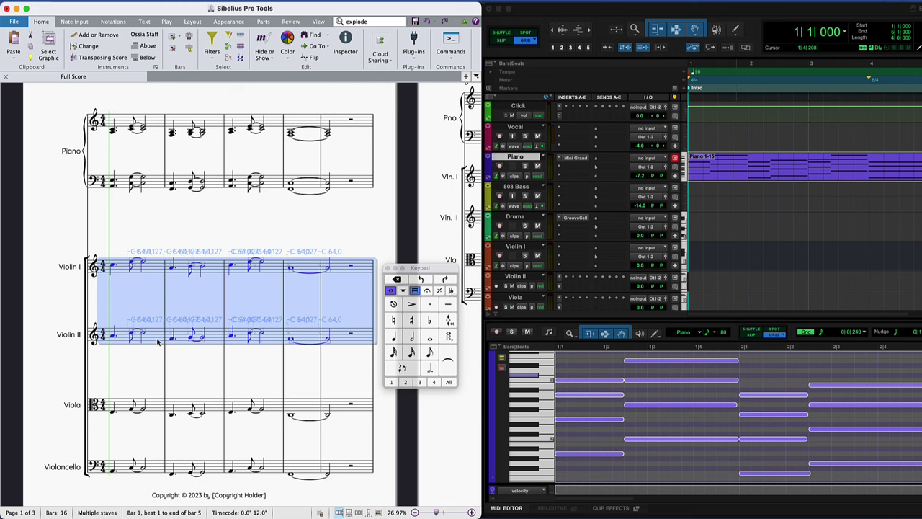
Step: End Violin I bar 1 with slurred D5–C5 eighth notes and copy that bar into bar 3
left_click(153, 367)
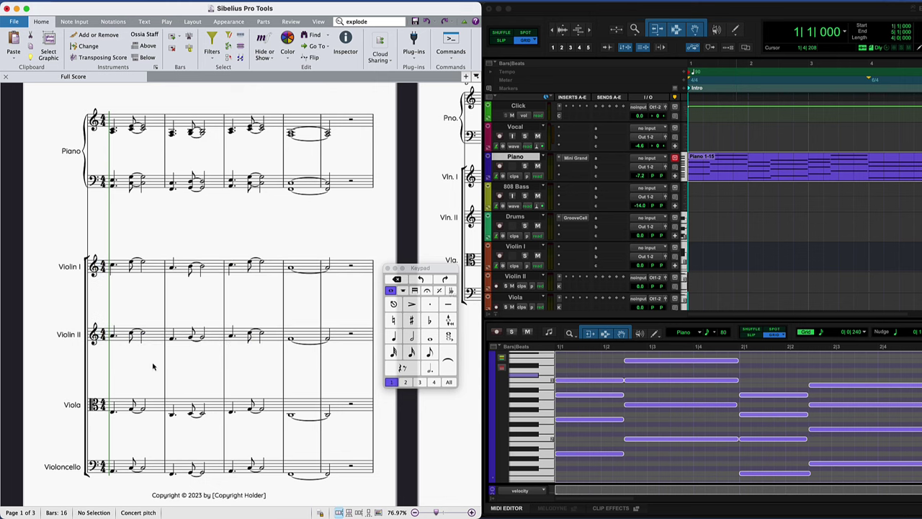
left_click(144, 265)
key("4")
key("3")
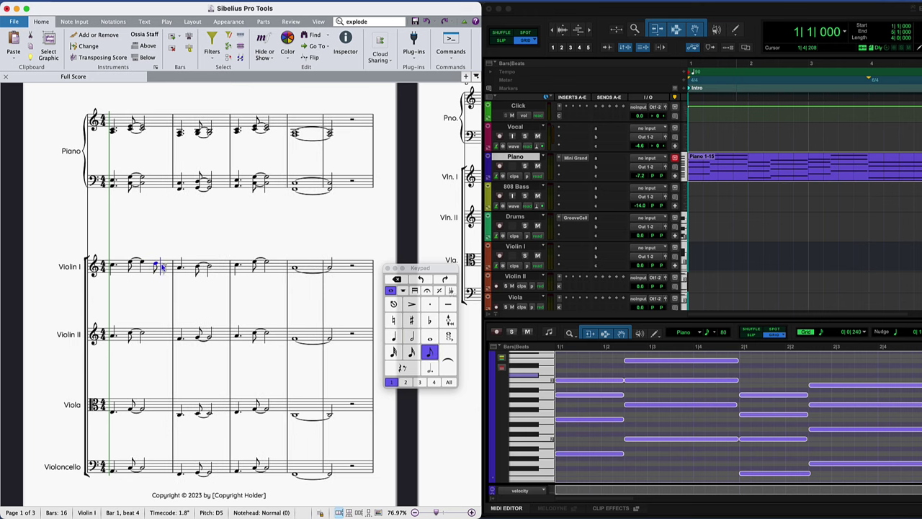
key("c")
key("Escape")
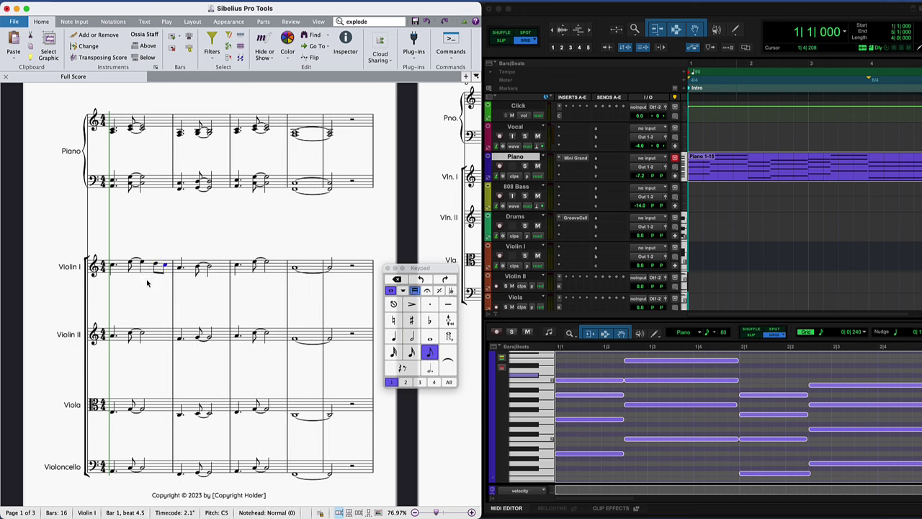
left_click(155, 263)
key("s")
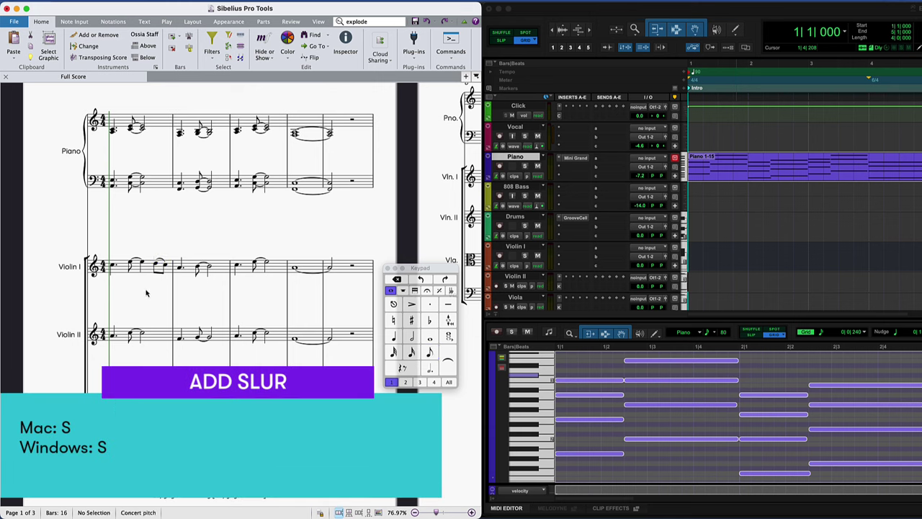
left_click(144, 271)
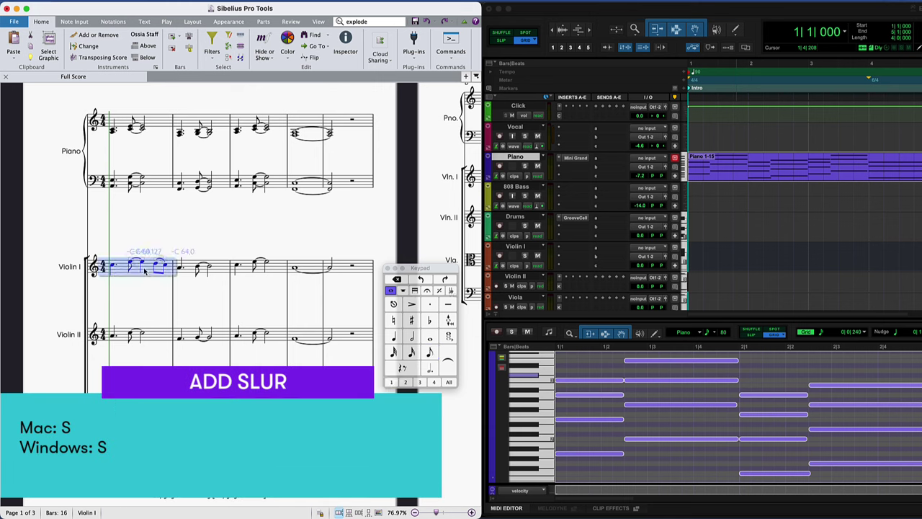
left_click(276, 271)
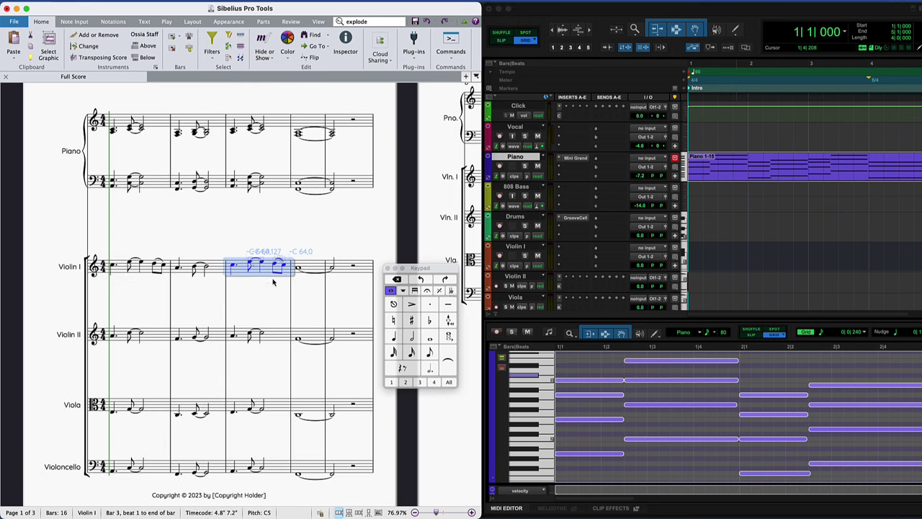
left_click(266, 292)
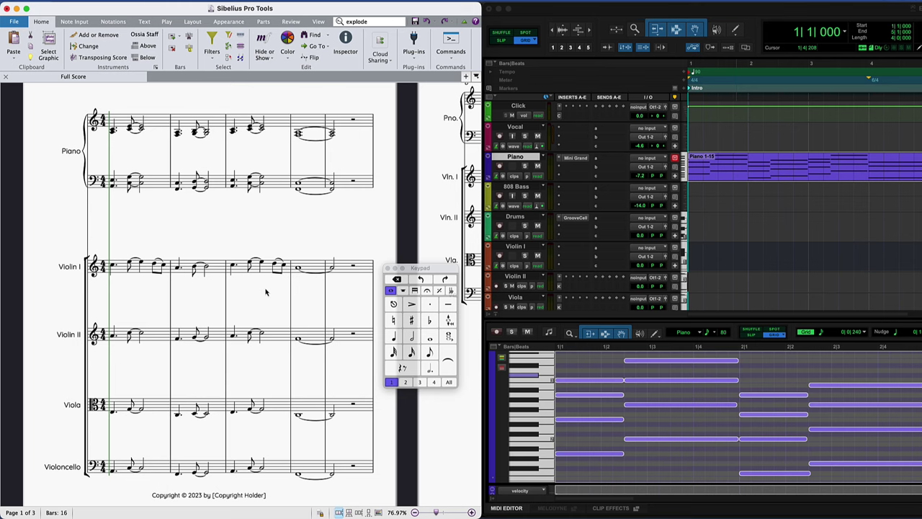
Step: Give Violin II bar 1 a quarter-and-eighth ending, copy it into bar 3, and play back
key("4")
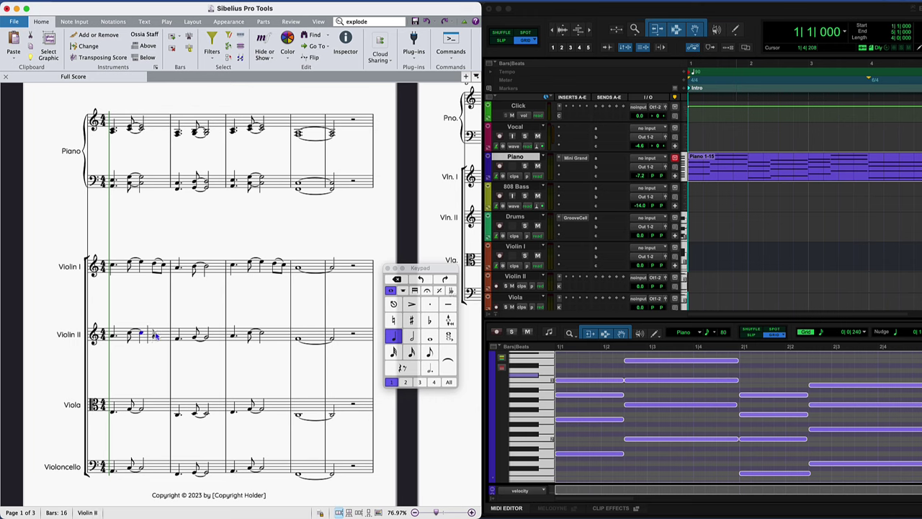
left_click(142, 336)
key("3")
left_click(161, 337)
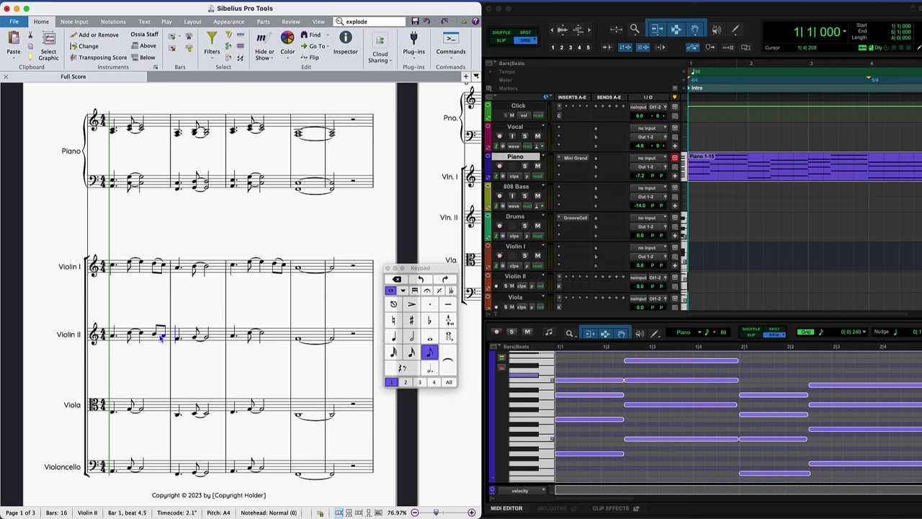
key("Escape")
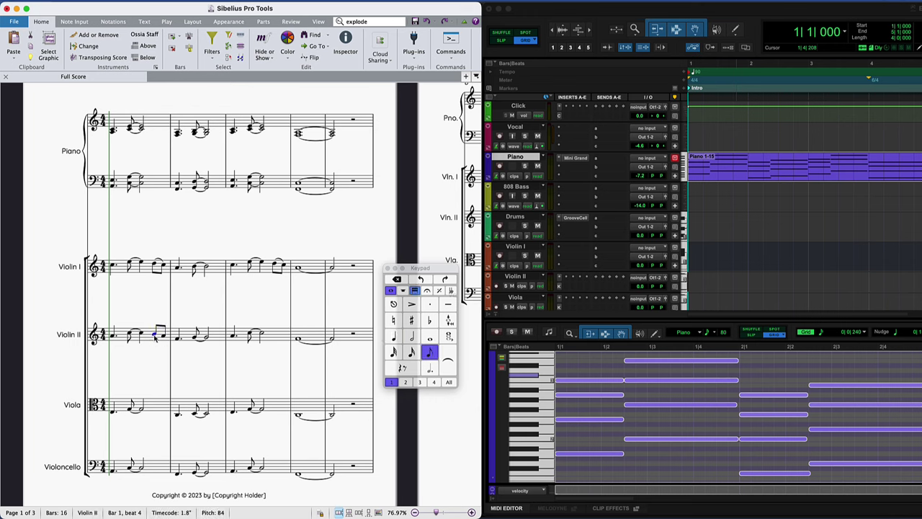
key("Escape")
left_click(150, 342)
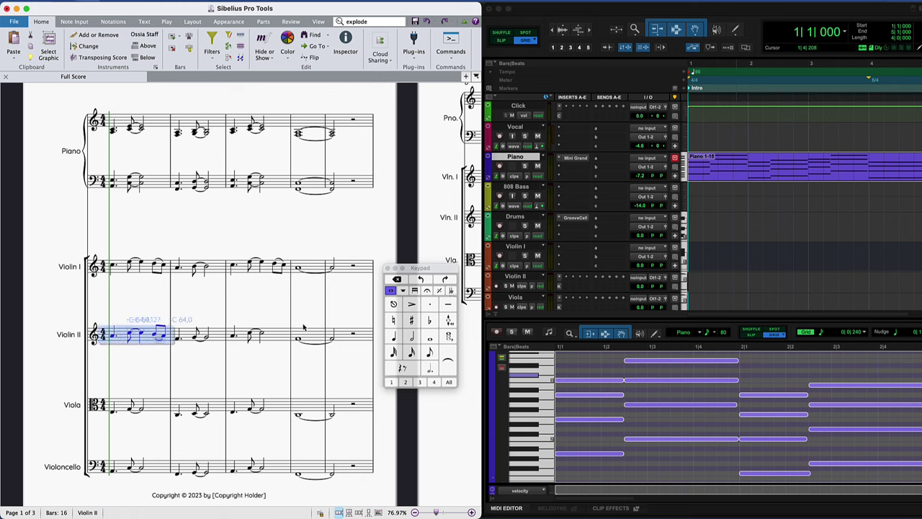
left_click(278, 338, "alt")
left_click(272, 362)
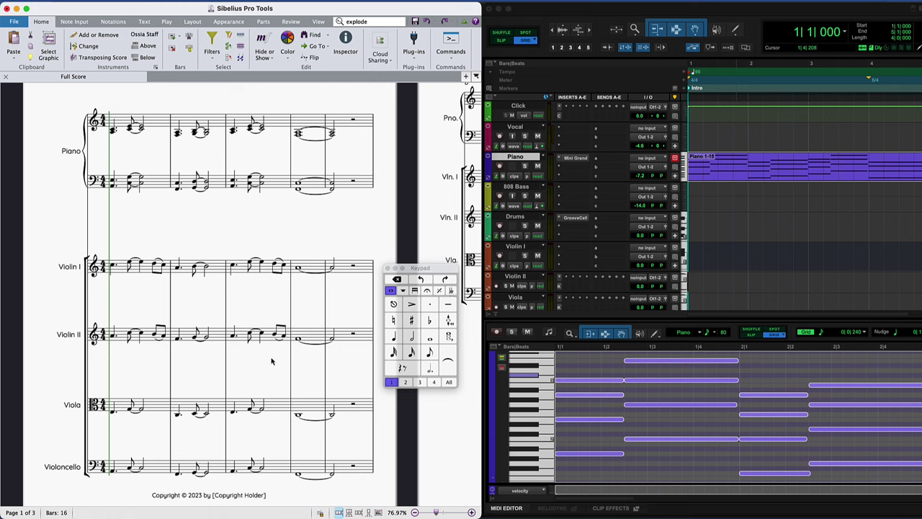
key("space")
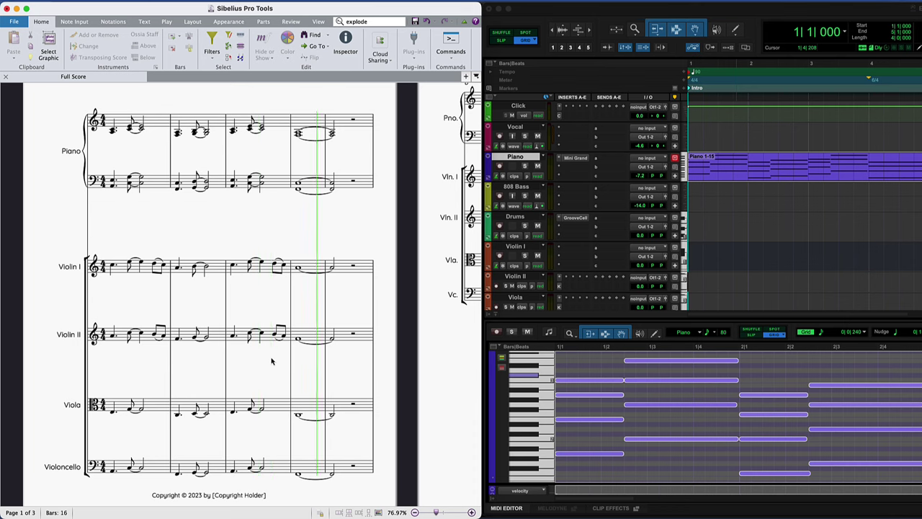
key("space")
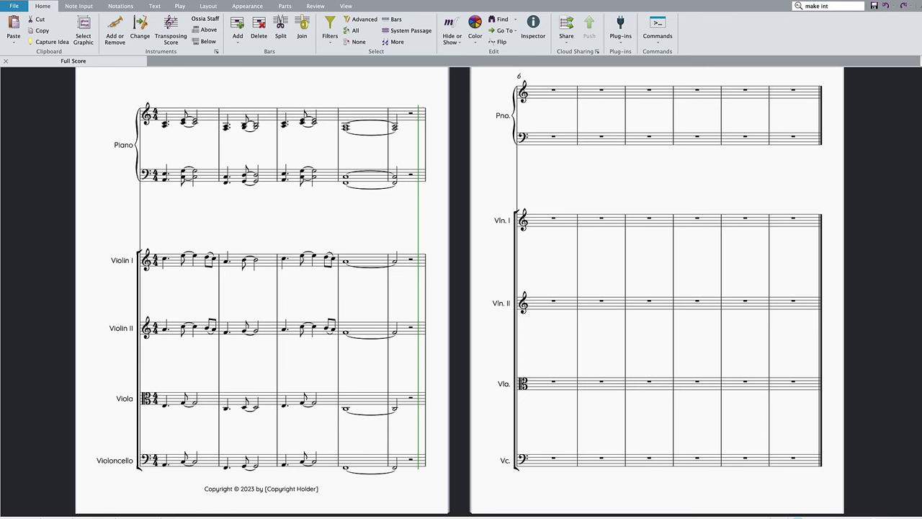
Step: Add a Drum Set (Rock) staff to the score through Add or Remove Instruments
left_click(115, 34)
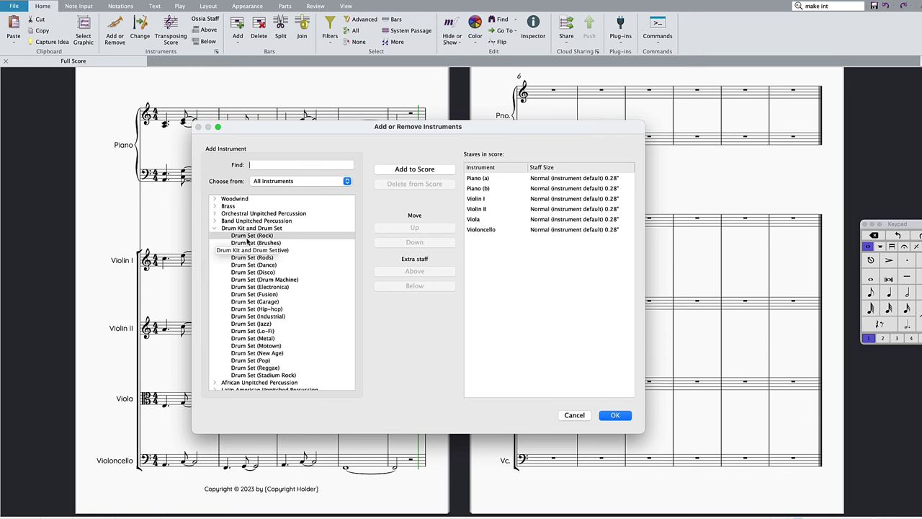
left_click(215, 234)
left_click(415, 169)
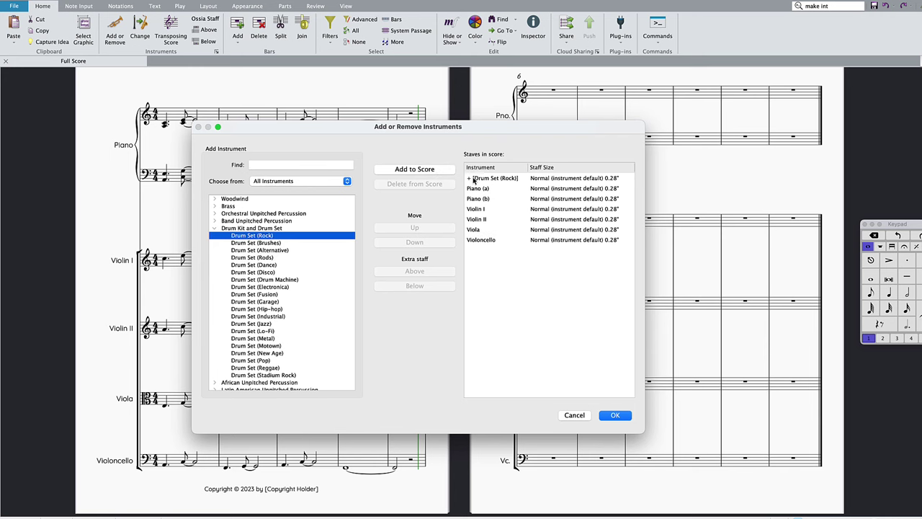
left_click(475, 179)
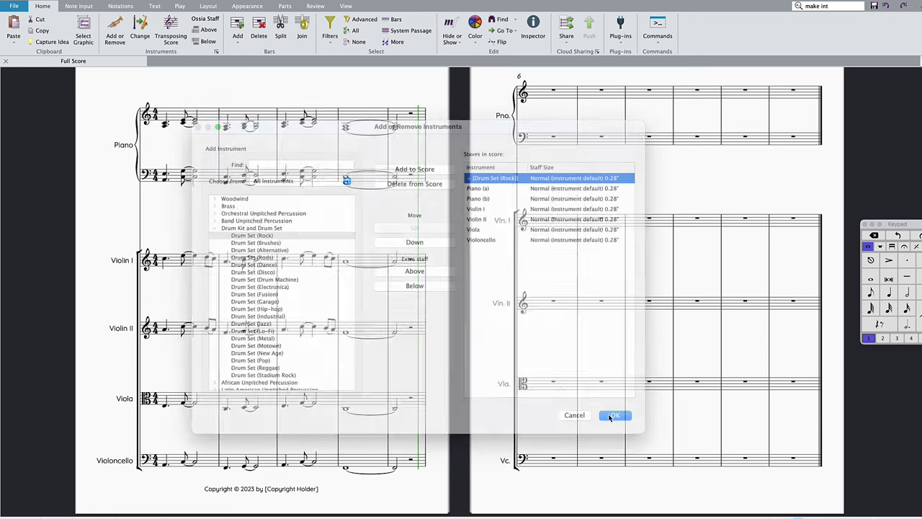
left_click(609, 416)
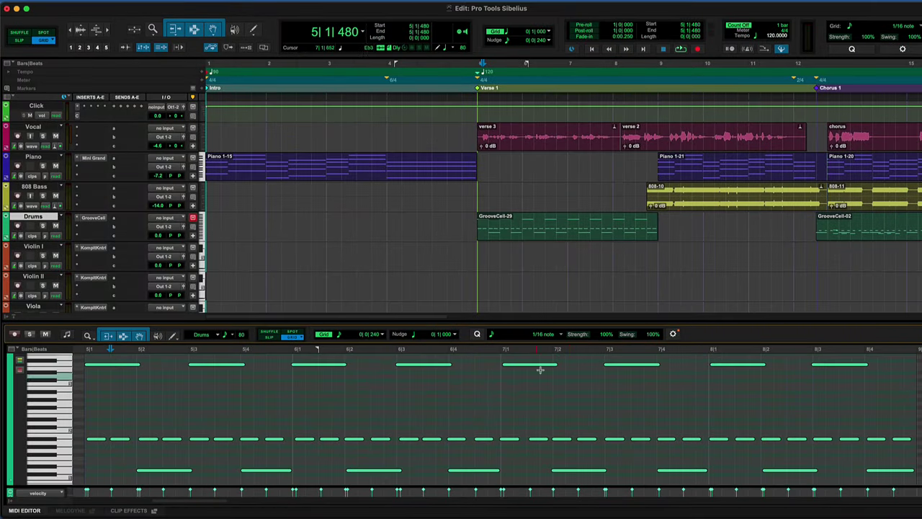
Step: Select the GrooveCell-29 clip and quantize its notes to a 1/16-note grid
left_click(562, 236)
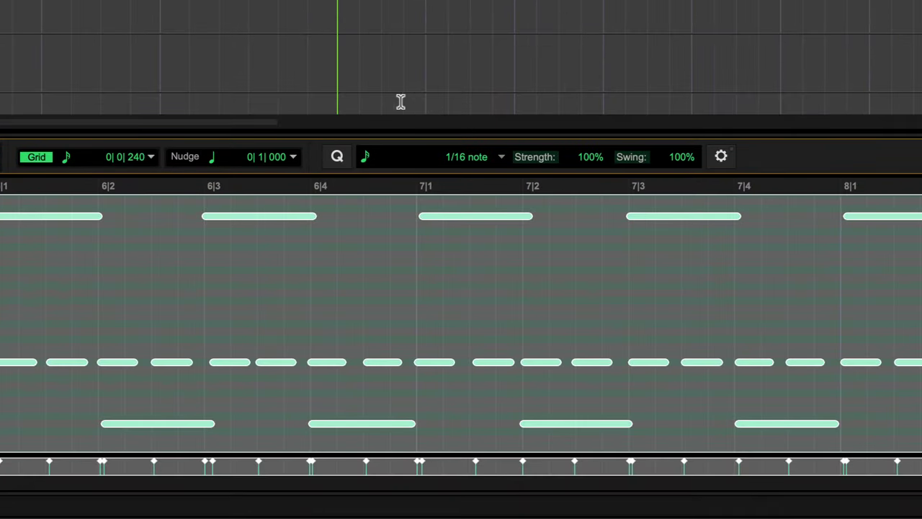
left_click(465, 163)
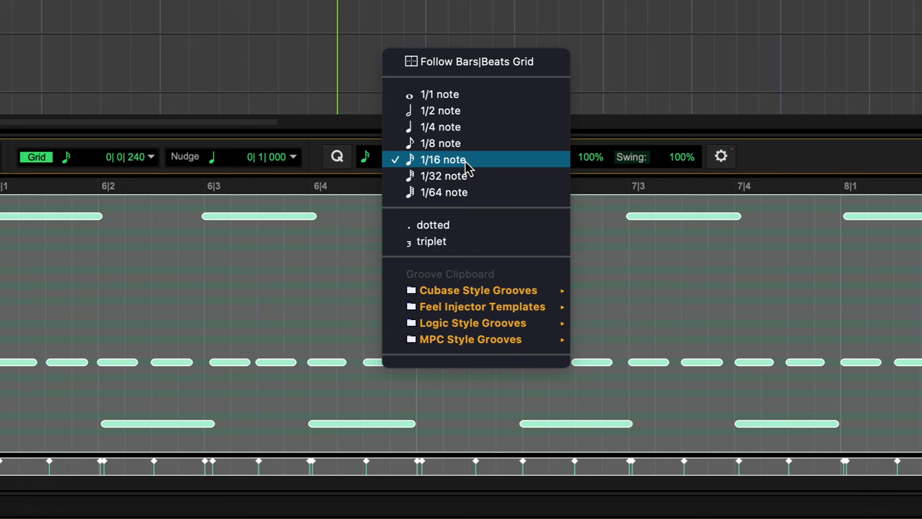
left_click(686, 179)
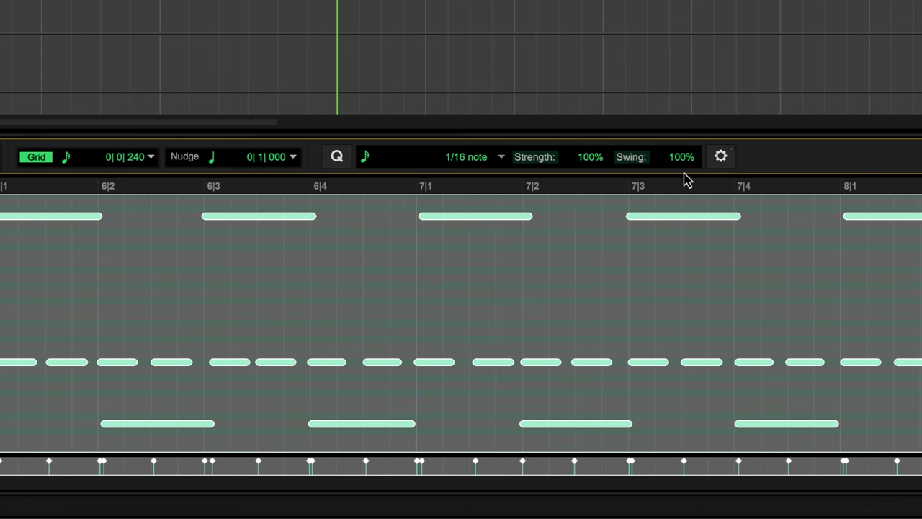
left_click(338, 160)
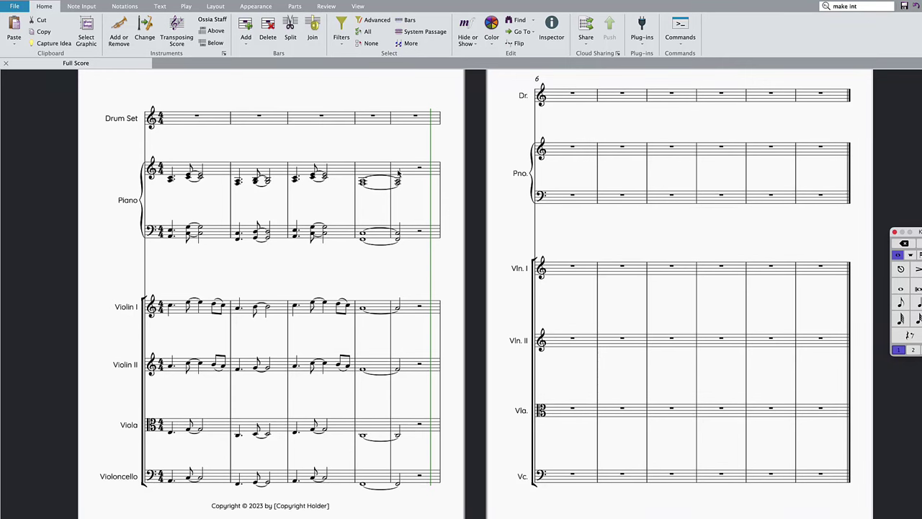
Step: Paste the drum groove into the Drum Set staff and flip its hi-hat stems upward
left_click(405, 117)
key("ctrl+v")
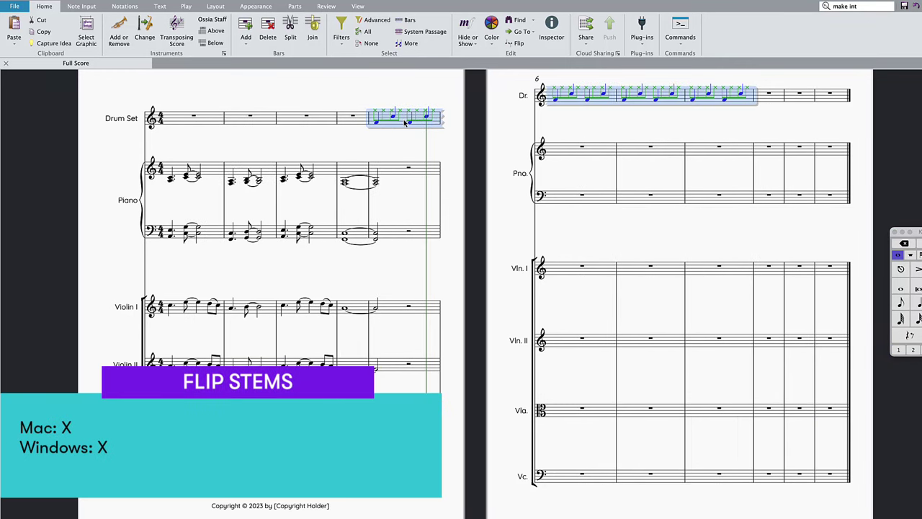
key("x")
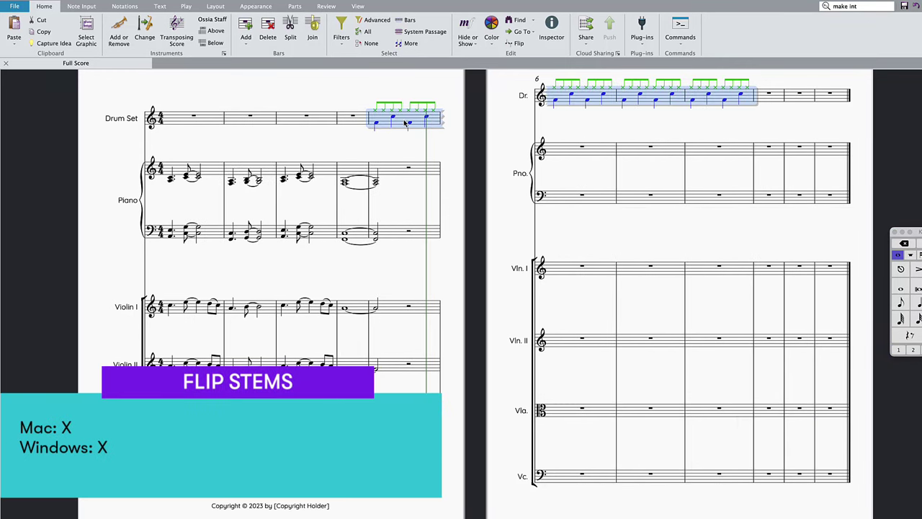
key("Escape")
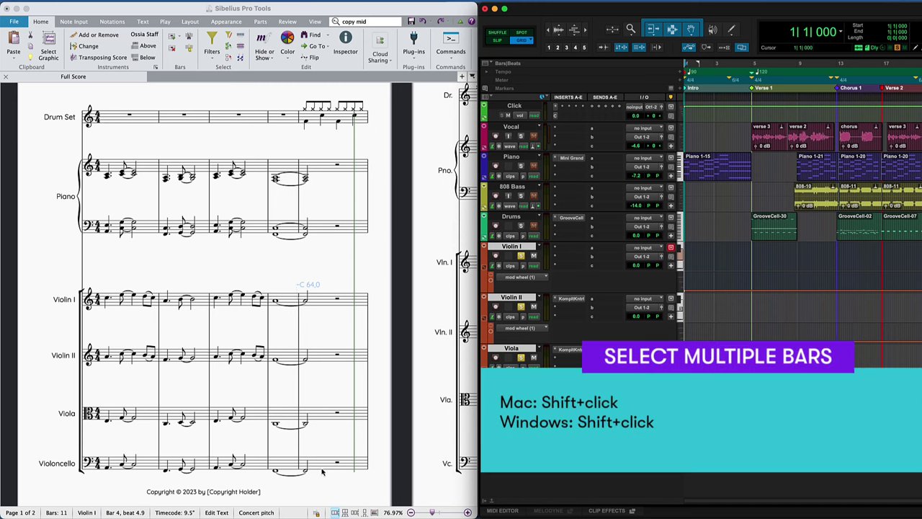
Step: Copy the Violin I–Cello opening bars as MIDI, then mark Violin I's start in Pro Tools
left_click(322, 472)
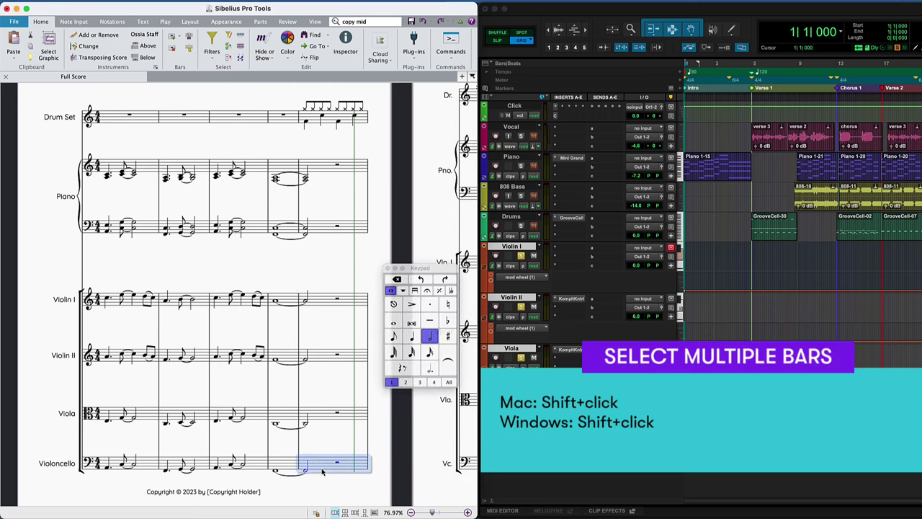
left_click(141, 303, "shift")
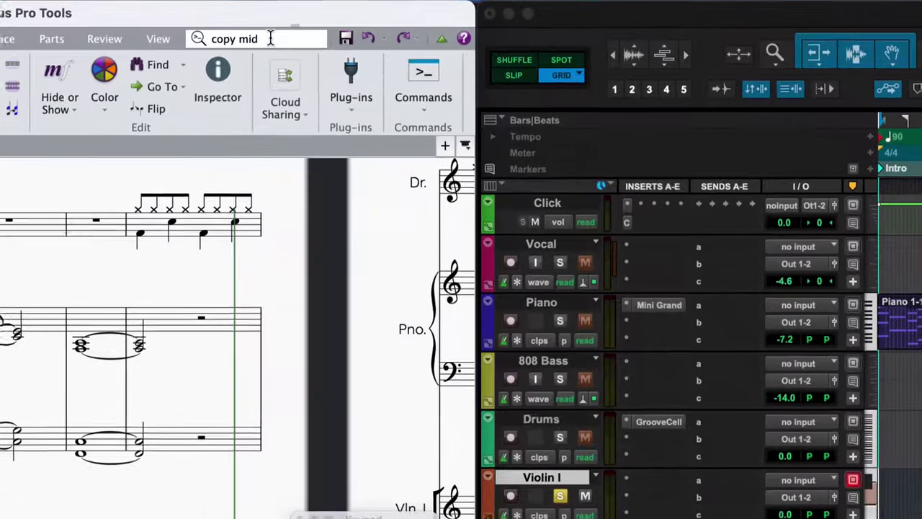
left_click(372, 20)
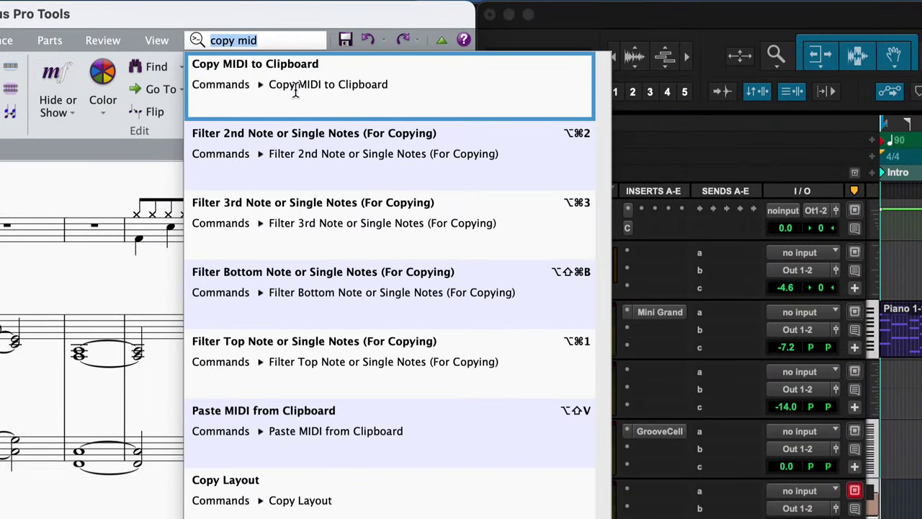
left_click(294, 88)
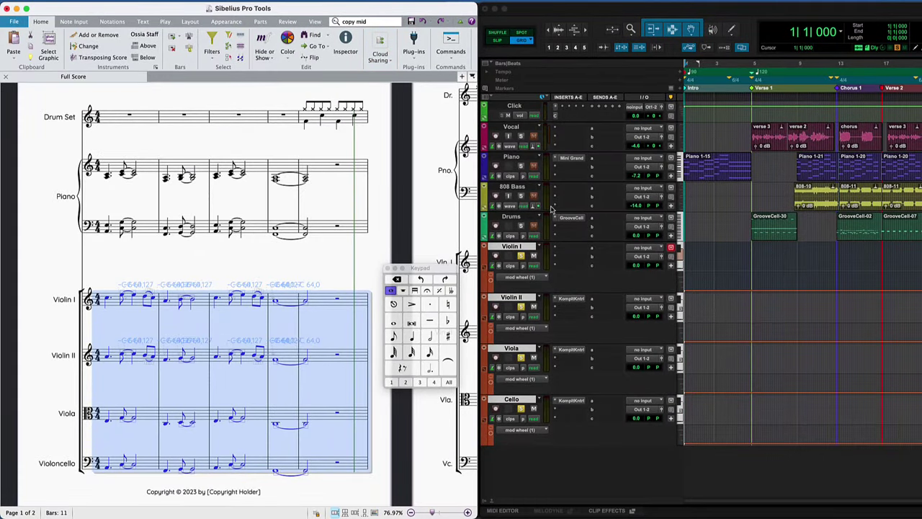
left_click(686, 249)
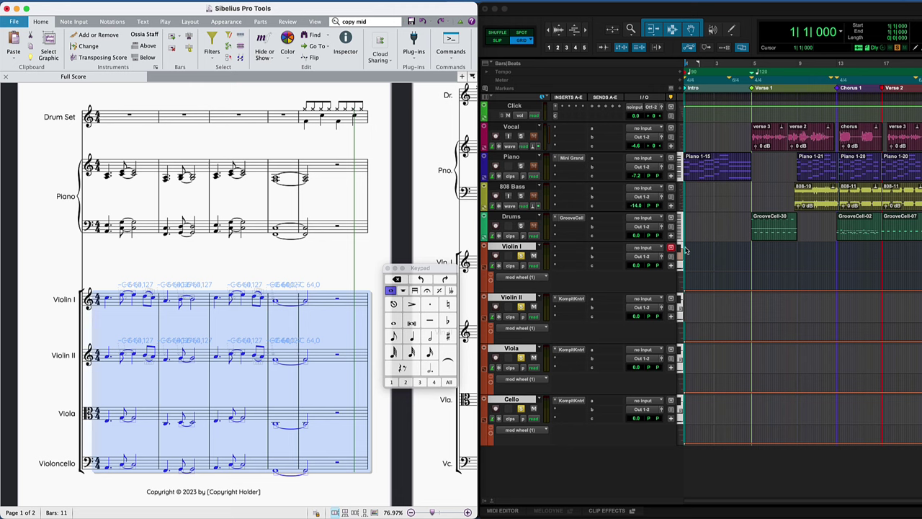
left_click(686, 249)
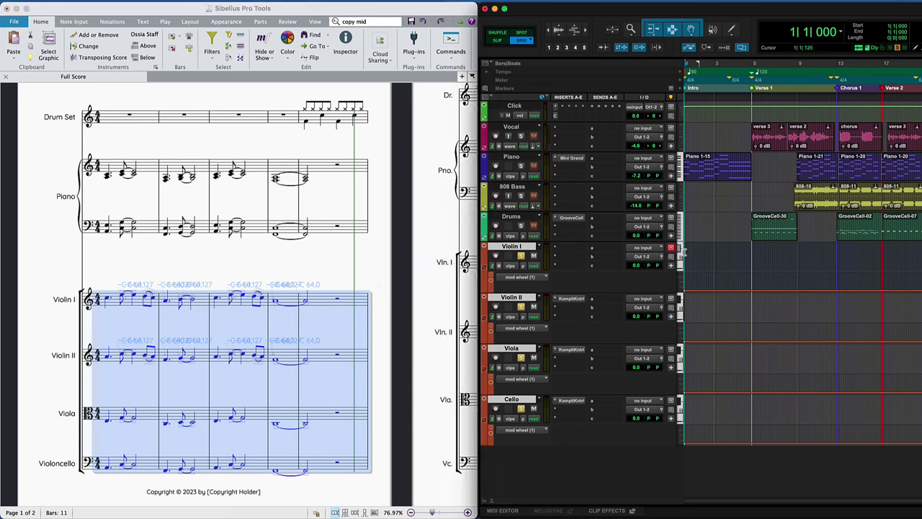
Step: Paste the string MIDI into the four tracks and insert Komplete Kontrol on Violin I
key("super+v")
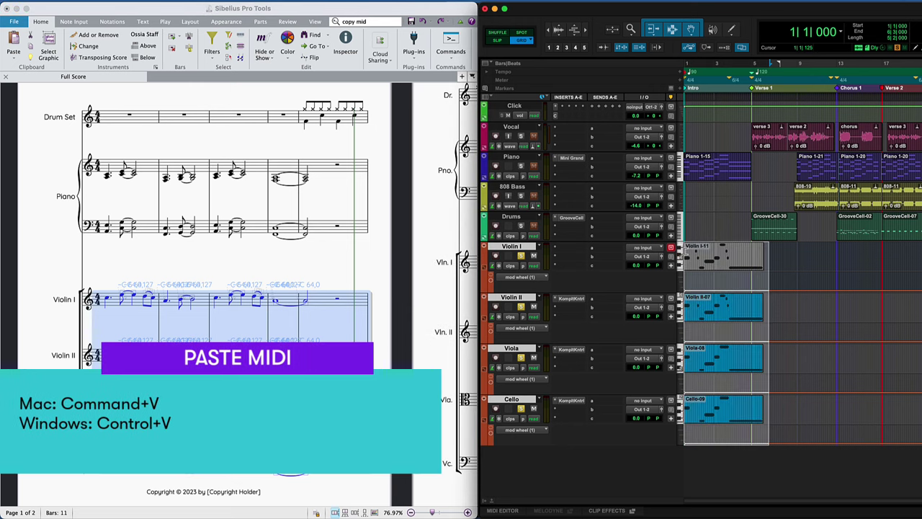
left_click(555, 249)
mouse_move(663, 334)
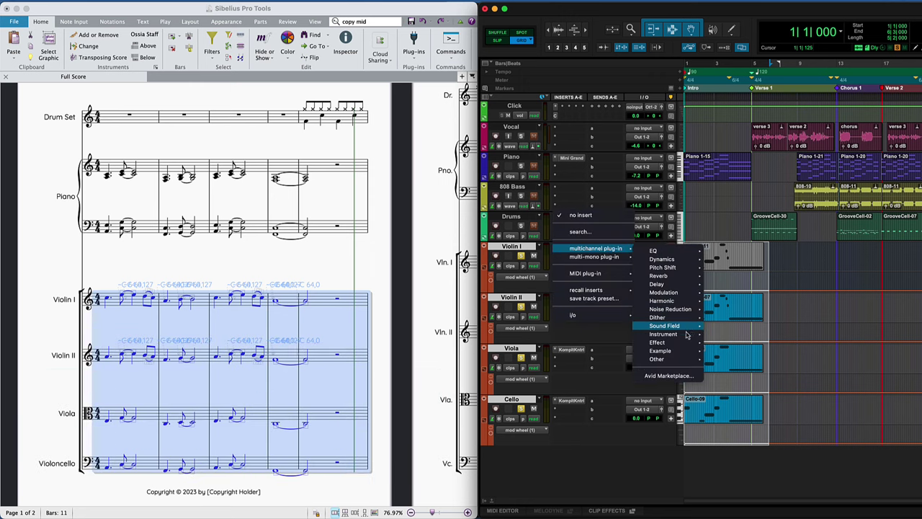
left_click(749, 334)
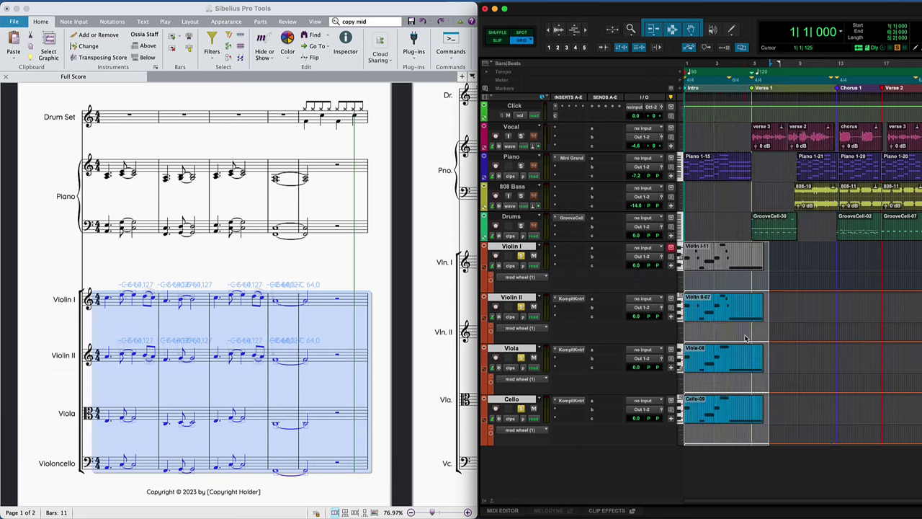
Step: Load the Symphony Series String Ensemble Violins preset and map its Dynamics knob to MIDI CC
left_click(505, 301)
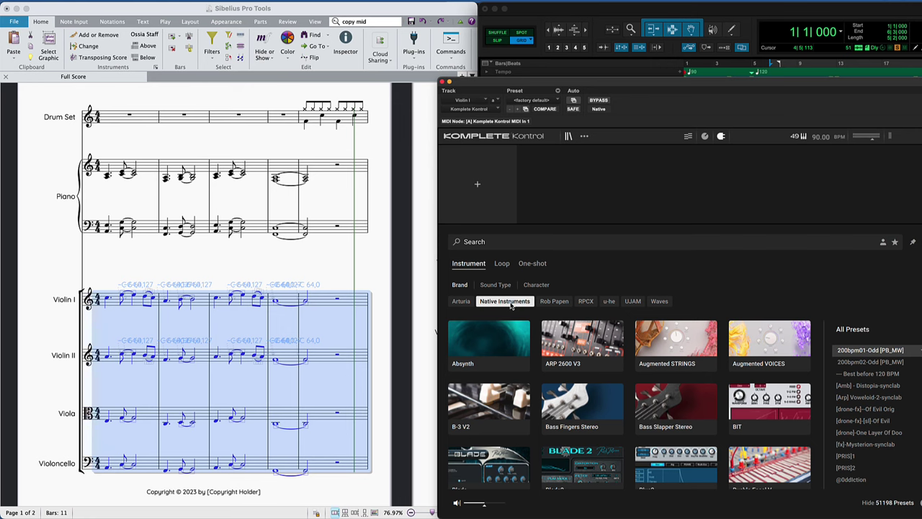
scroll(726, 436, "down", 3)
left_click(768, 388)
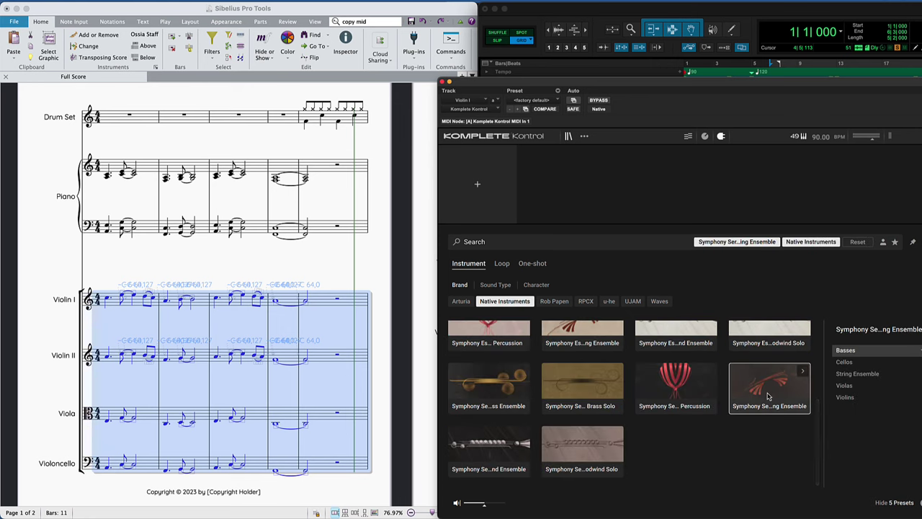
left_click(845, 397)
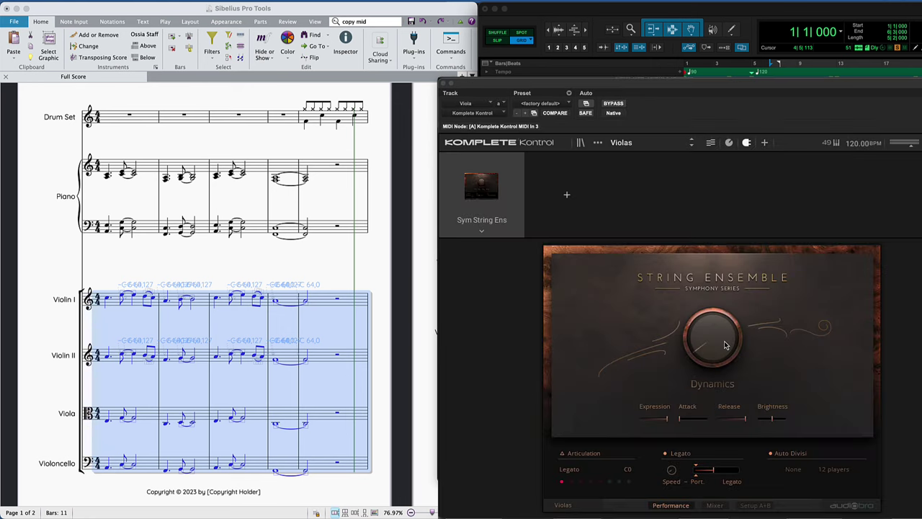
right_click(726, 345)
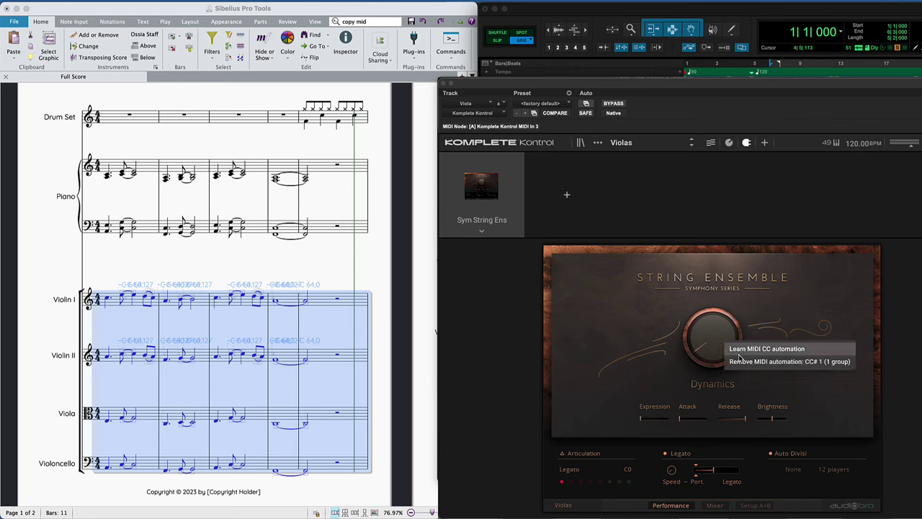
left_click(739, 353)
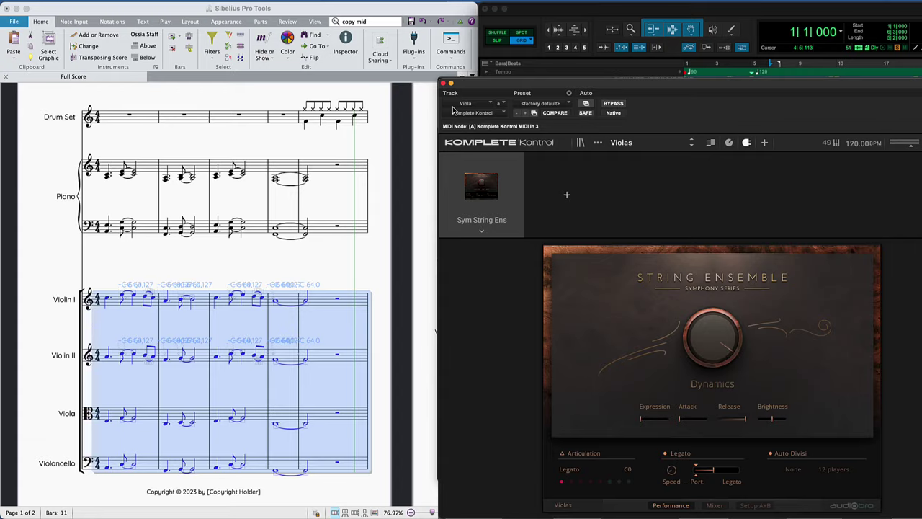
Step: Arm all four string tracks and record mod-wheel dynamics during playback
left_click(443, 83)
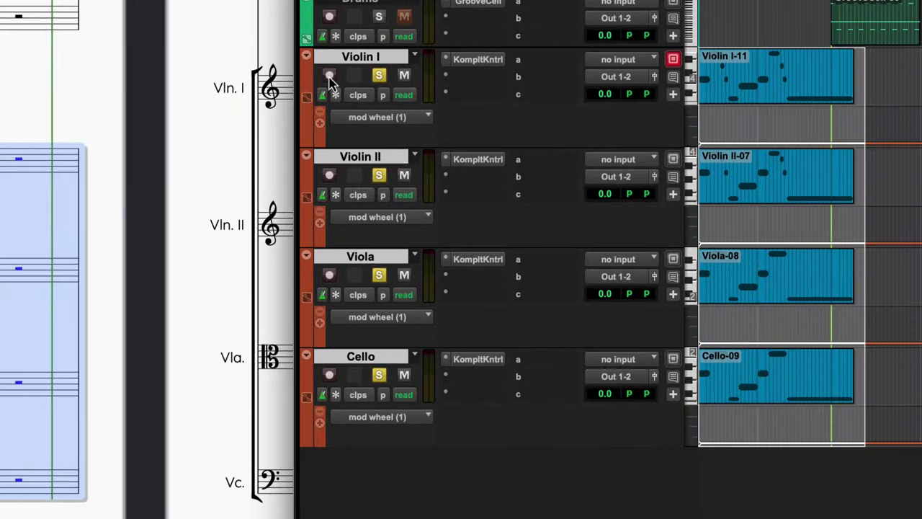
left_click(329, 76, "alt+shift")
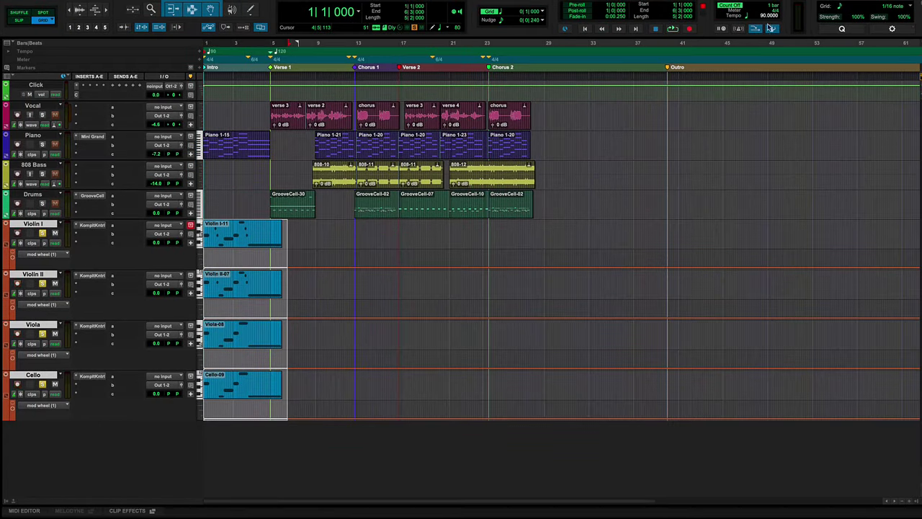
left_click(691, 31)
key("space")
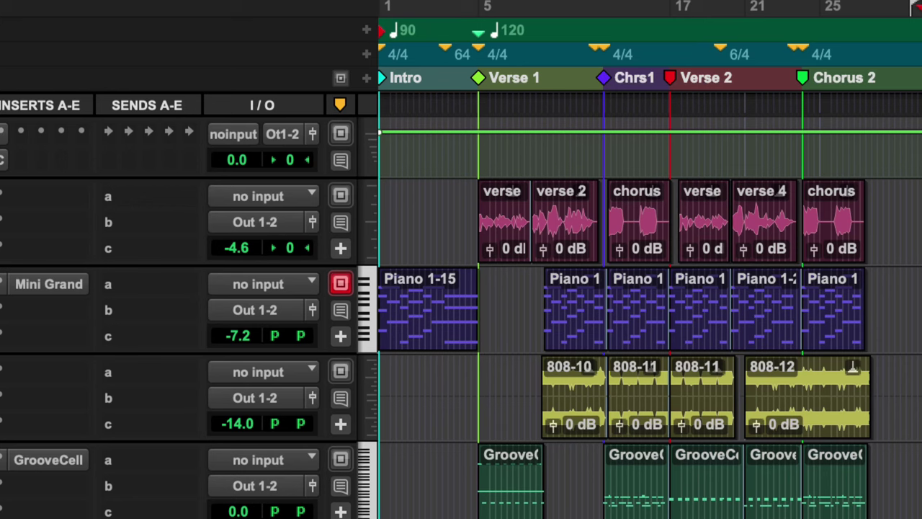
Step: Select all piano clips from the last Chorus 2 clip back to Piano 1-15
left_click(833, 337)
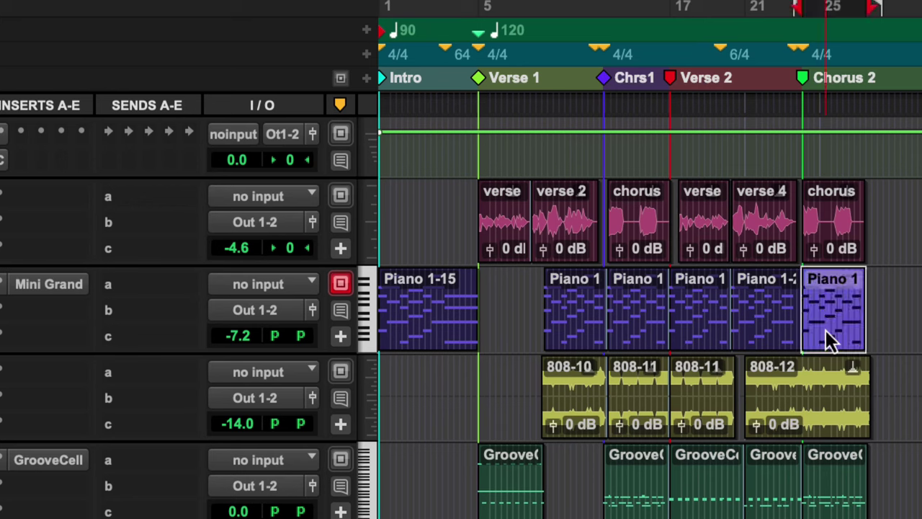
left_click(430, 339, "shift")
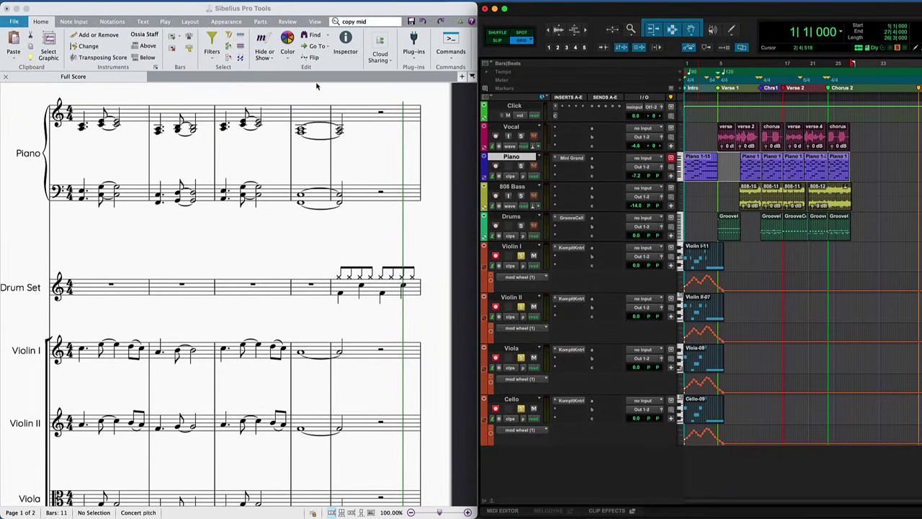
Step: Paste the Pro Tools piano MIDI into bar 1 as a full system selection
left_click(133, 121)
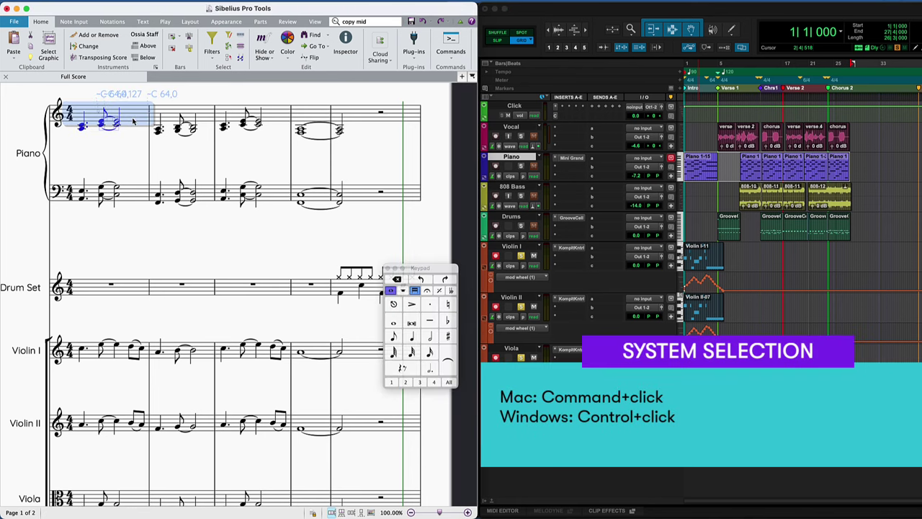
left_click(133, 121, "super")
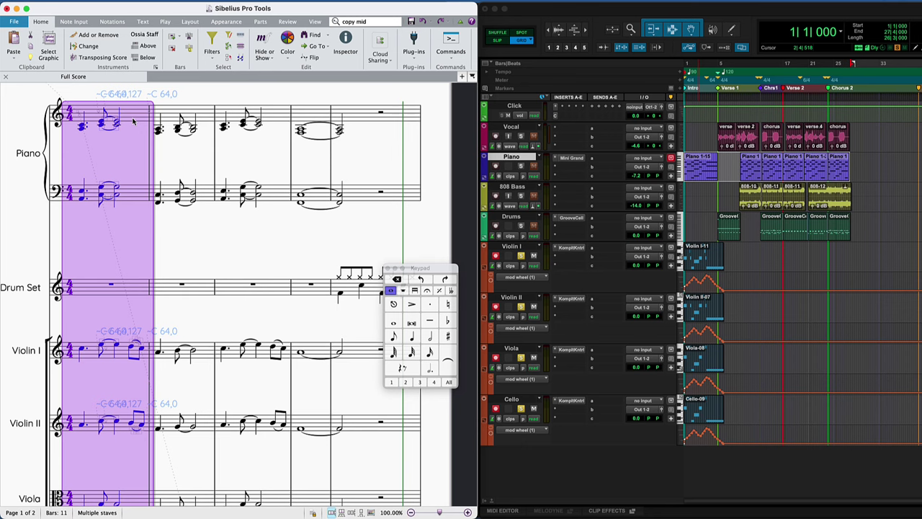
key("super+v")
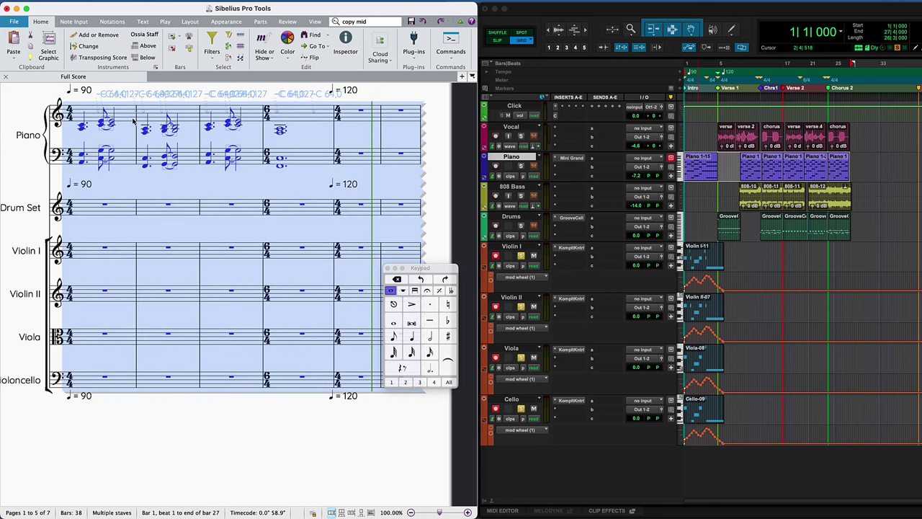
Step: Delete the pasted notes, leaving 38 empty bars with tempos 90/120 and the meter changes
key("Delete")
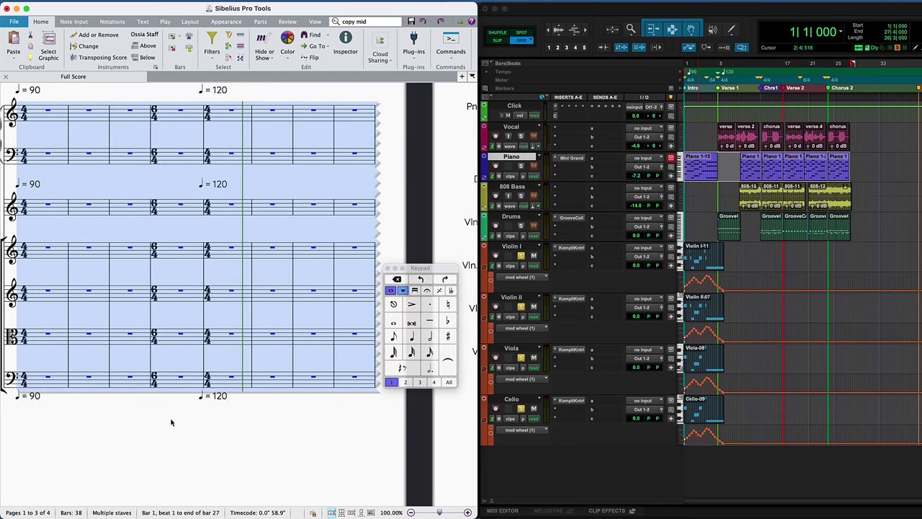
scroll(221, 451, "left", 3)
scroll(91, 443, "right", 5)
scroll(268, 437, "right", 5)
scroll(268, 437, "right", 5)
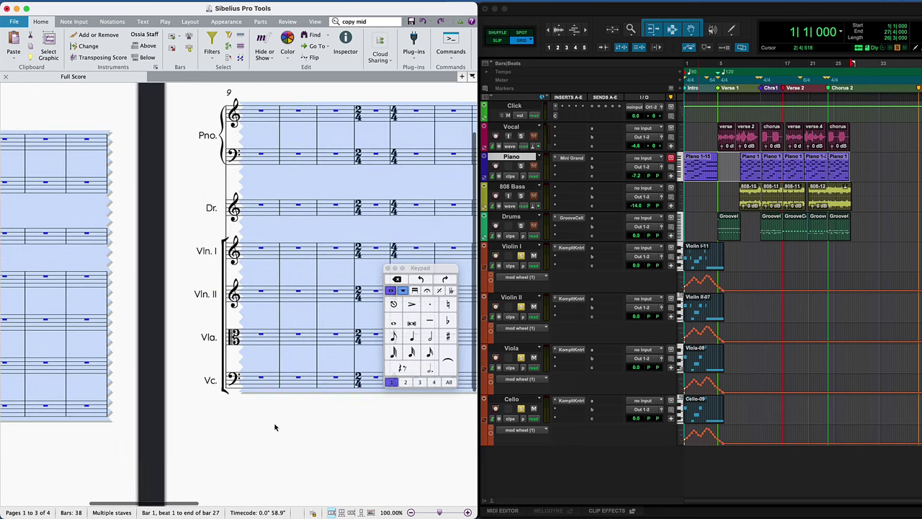
scroll(284, 428, "right", 5)
scroll(68, 432, "left", 5)
scroll(230, 420, "right", 5)
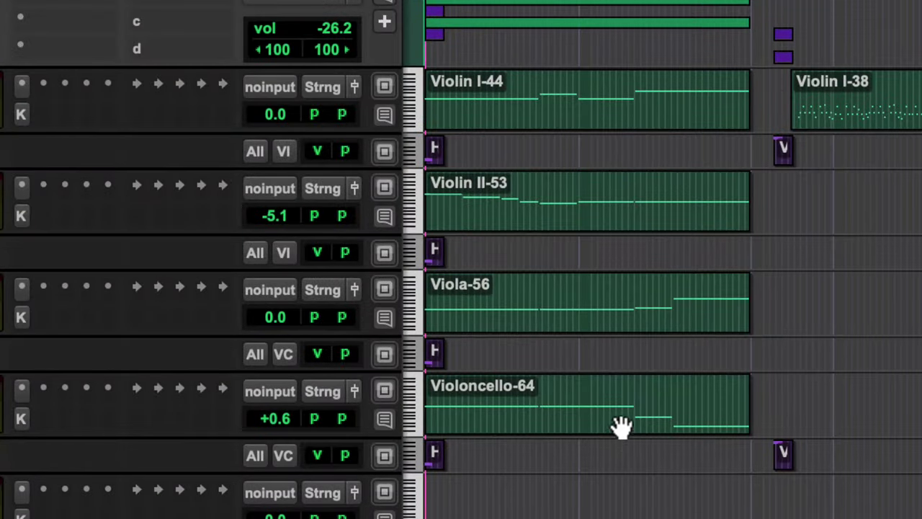
Step: Select Violoncello-64, then add Viola-56, Violin II-53 and Violin I-44 to the selection
left_click(620, 425)
left_click(611, 319, "shift")
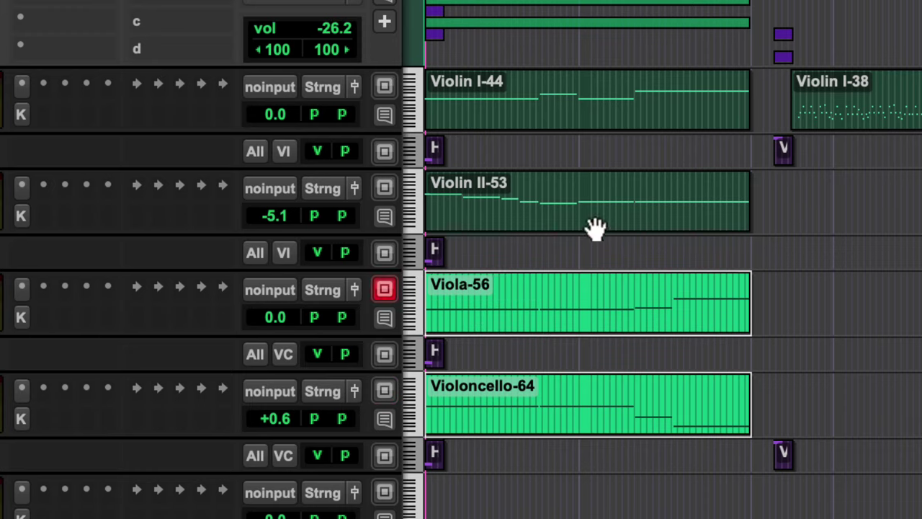
left_click(595, 225, "shift")
left_click(584, 123, "shift")
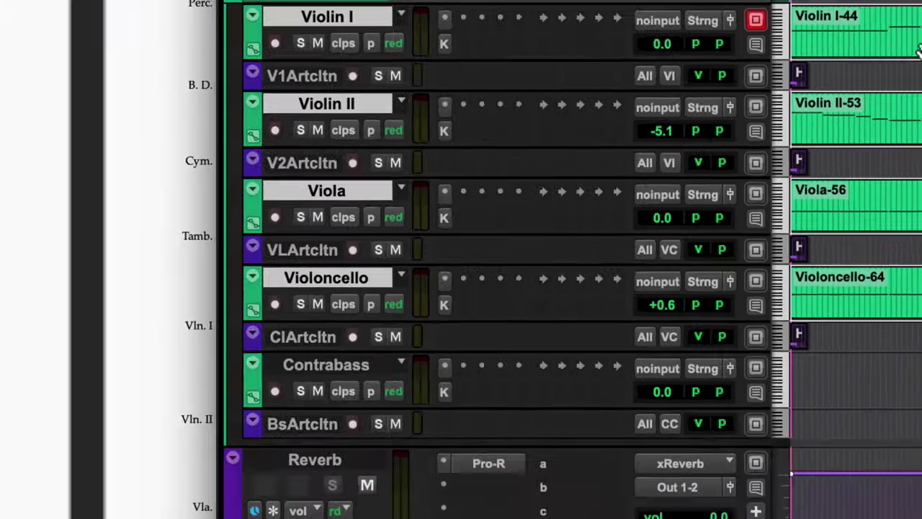